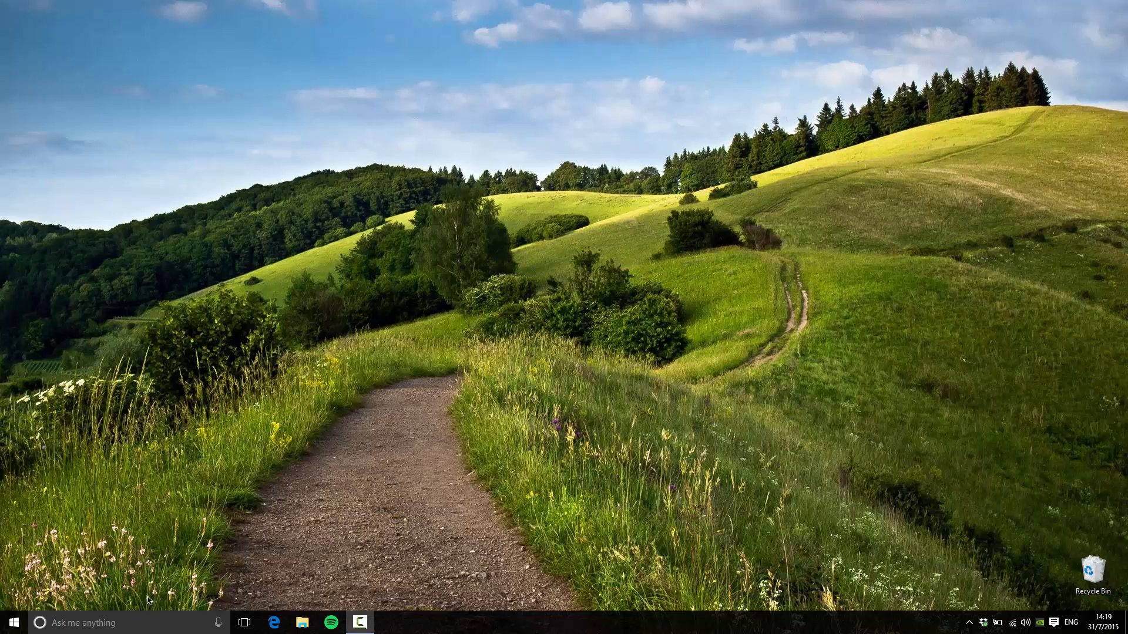
# Search the computer for "earth" and launch Google Earth Pro.
pyautogui.click(121, 628)
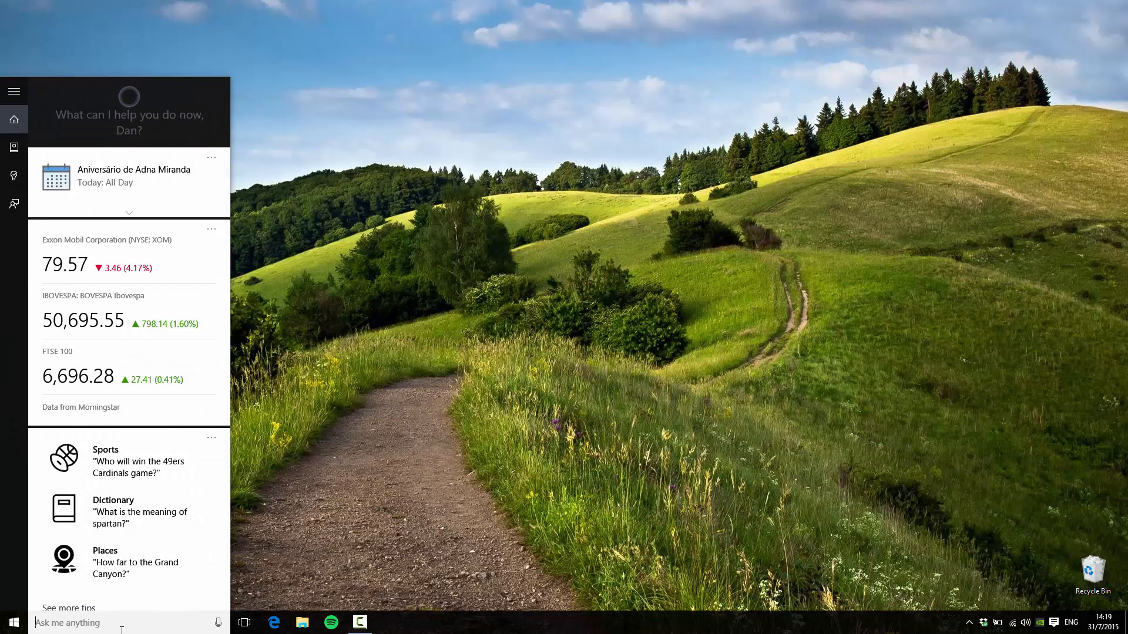
pyautogui.write('earth')
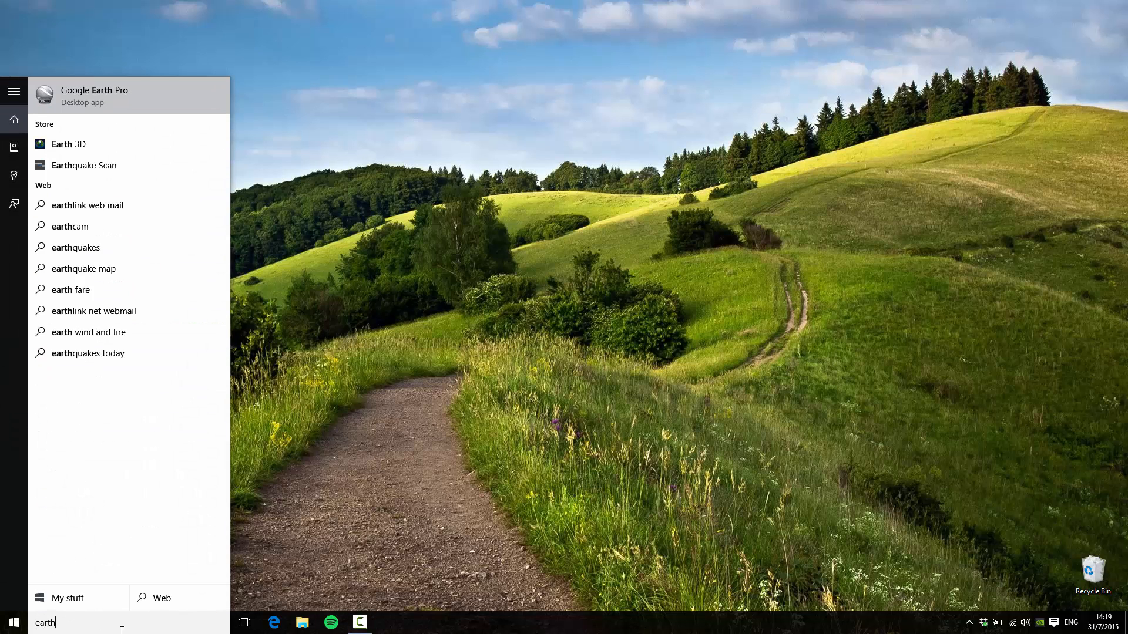
pyautogui.click(162, 101)
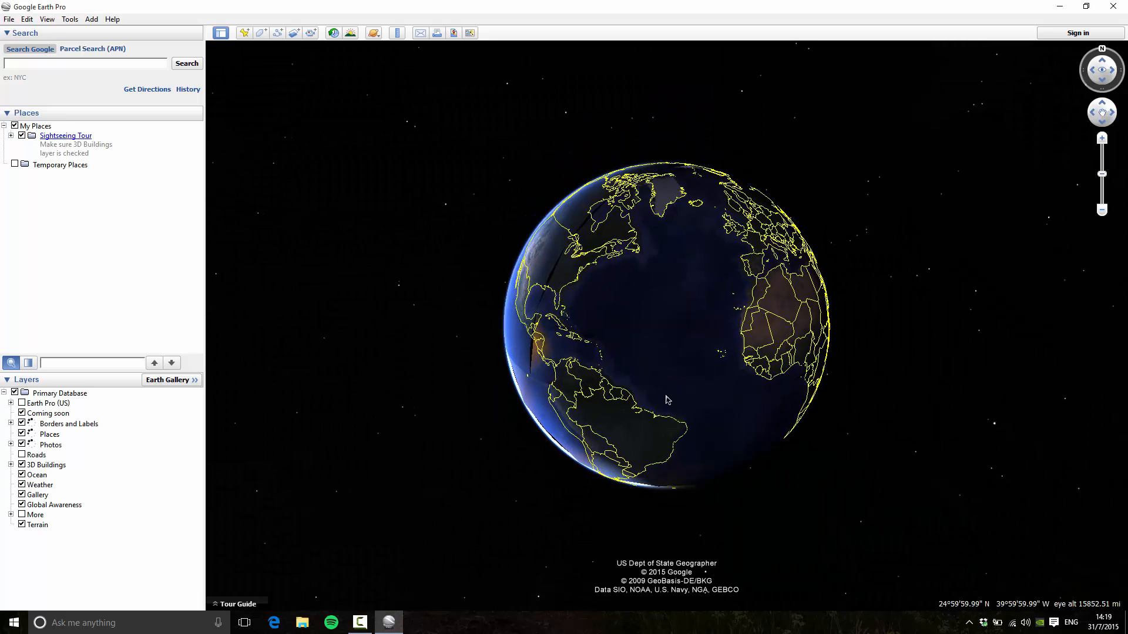
# Locate the city of Maringá in southern Brazil and centre the map on the forested park beside Zona 03.
pyautogui.scroll(6, 676, 374)
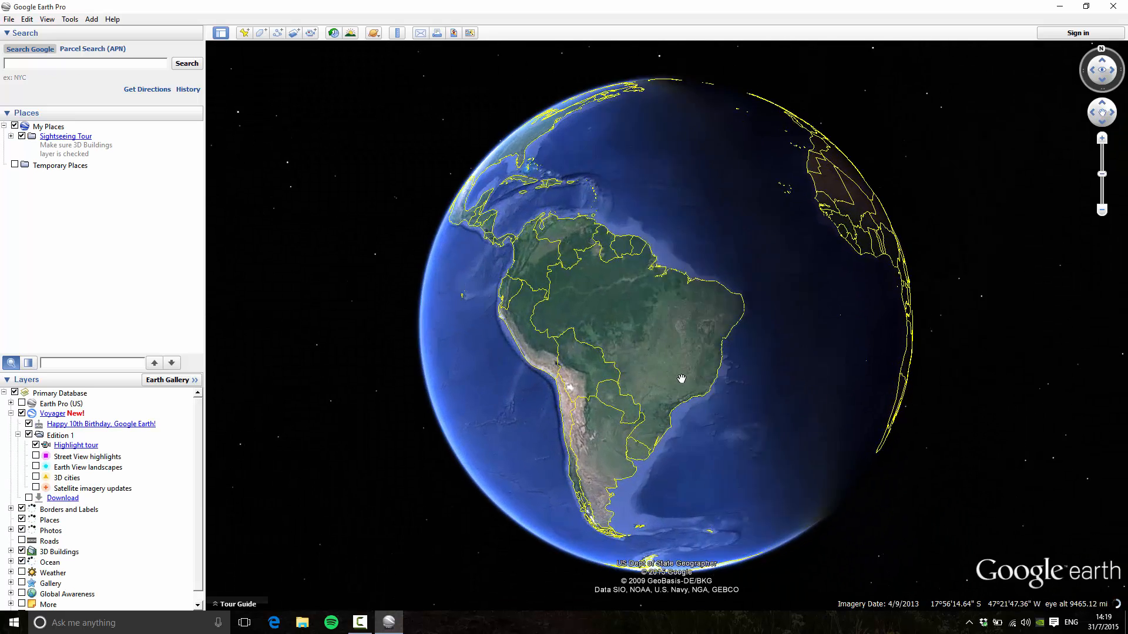
pyautogui.scroll(5, 640, 417)
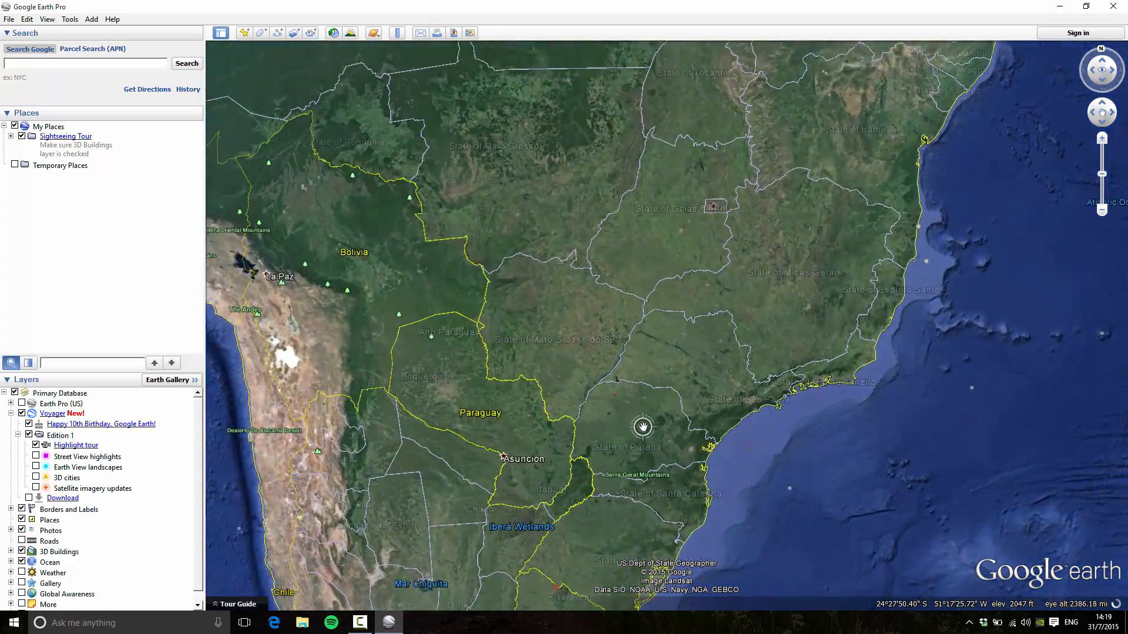
pyautogui.scroll(4, 631, 417)
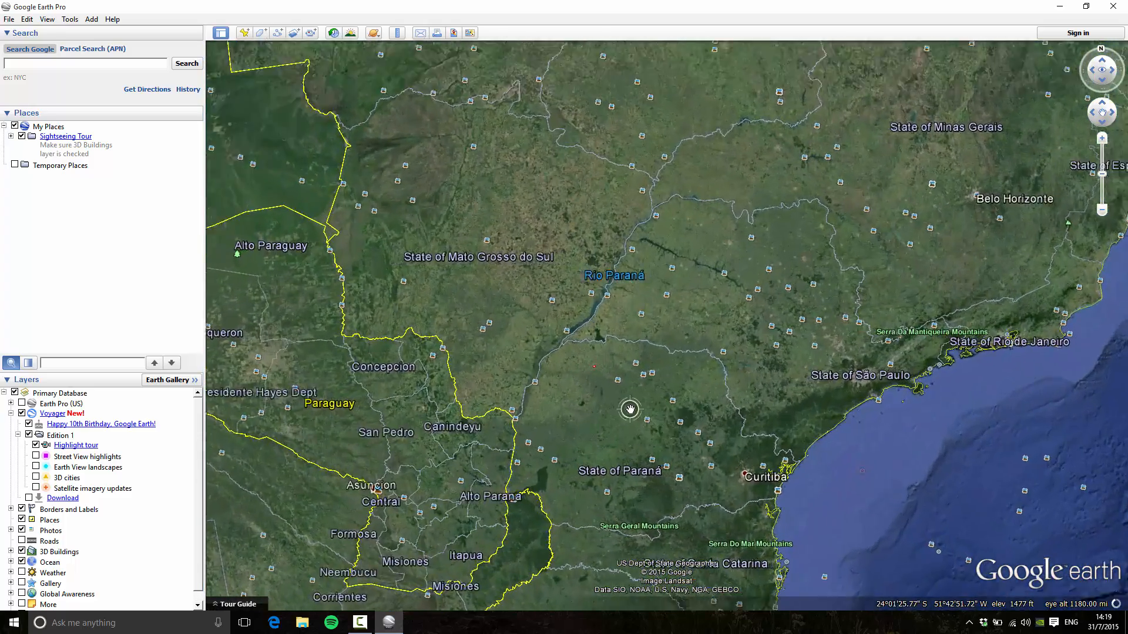
pyautogui.scroll(3, 630, 407)
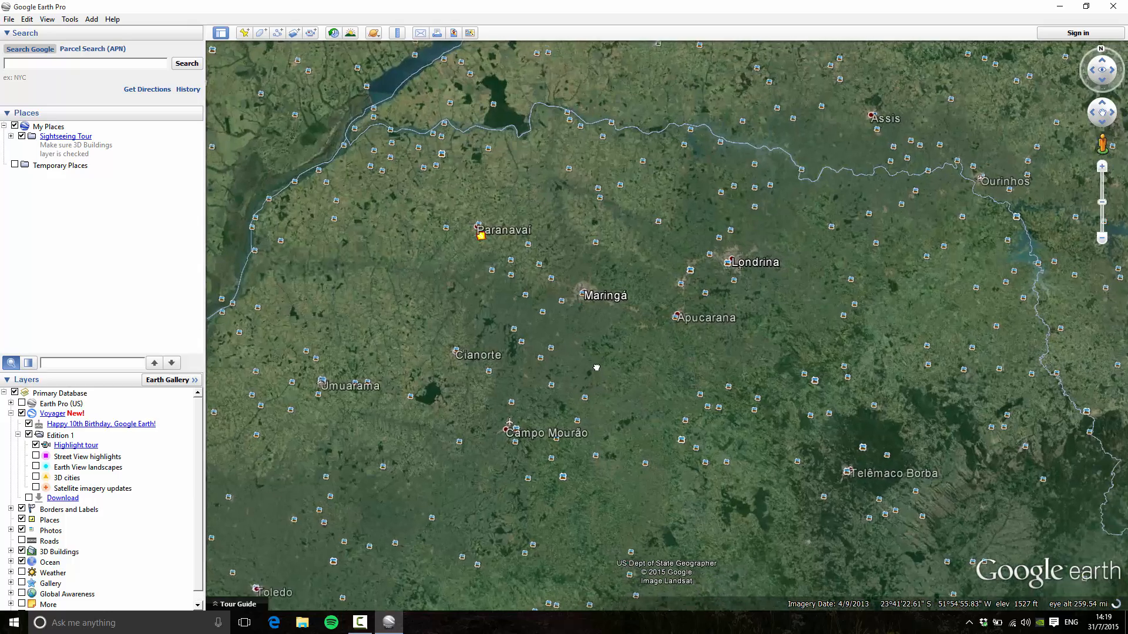
pyautogui.scroll(3, 612, 323)
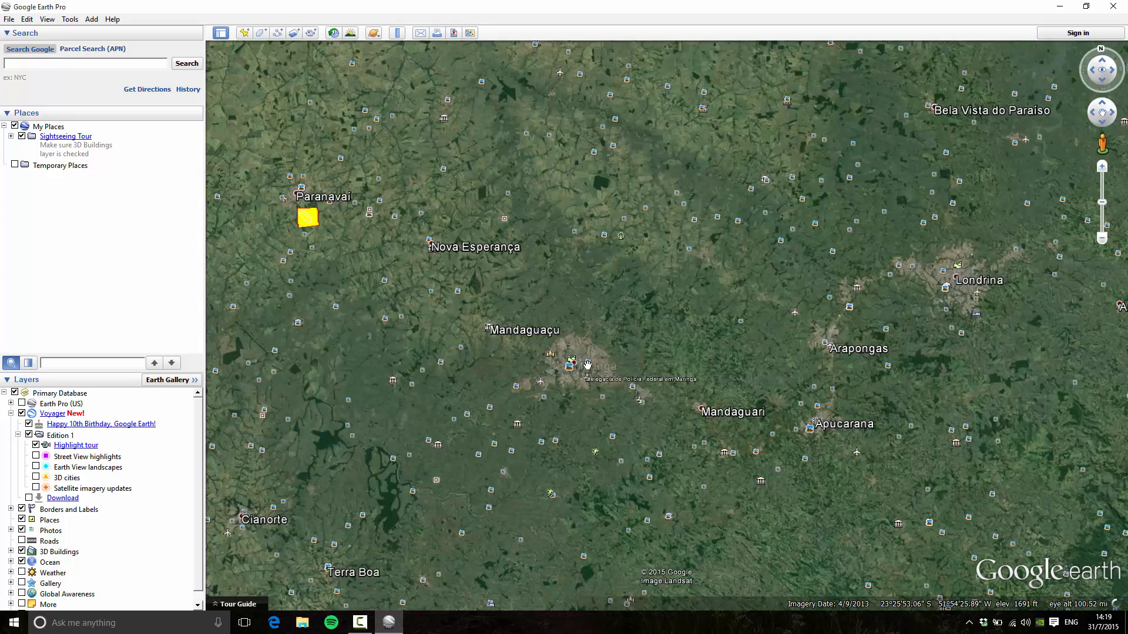
pyautogui.scroll(-2, 588, 366)
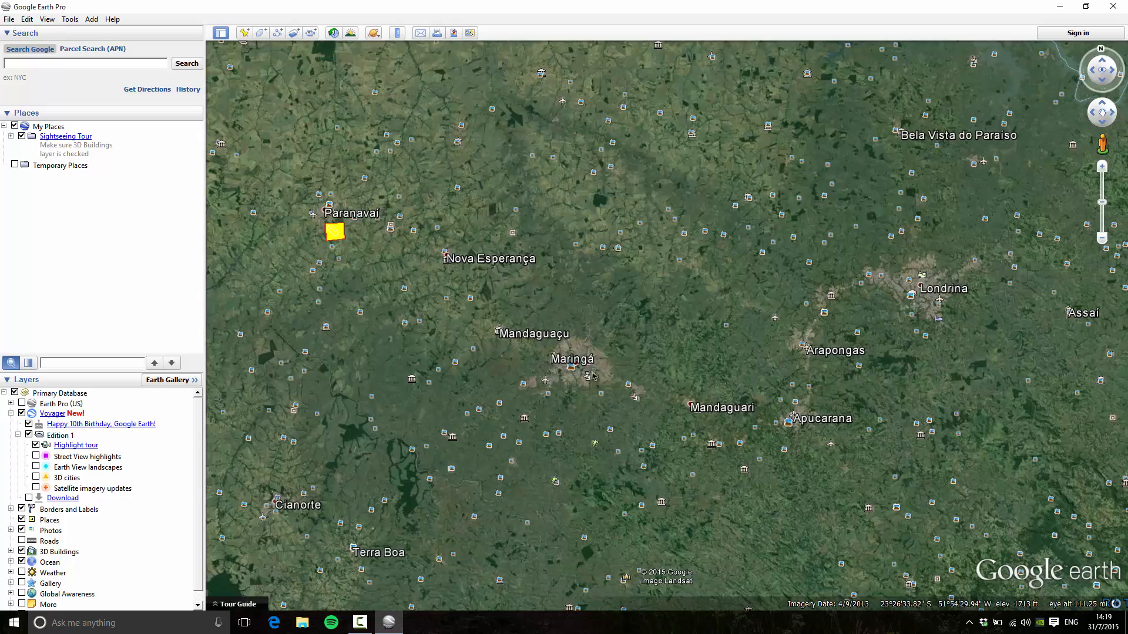
pyautogui.scroll(5, 583, 361)
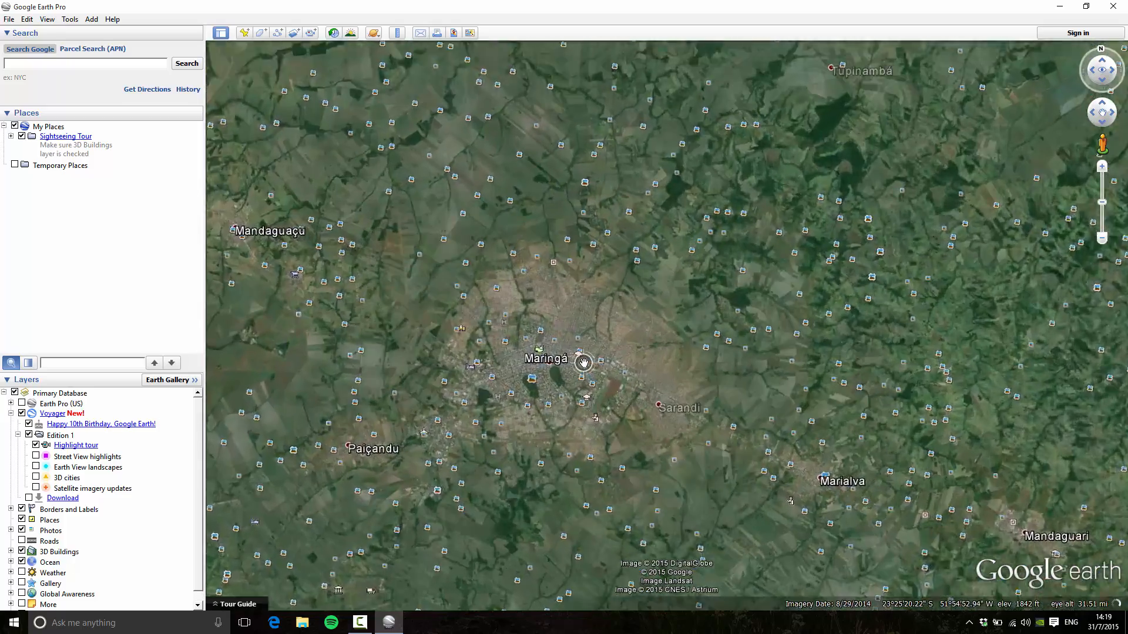
pyautogui.scroll(5, 572, 365)
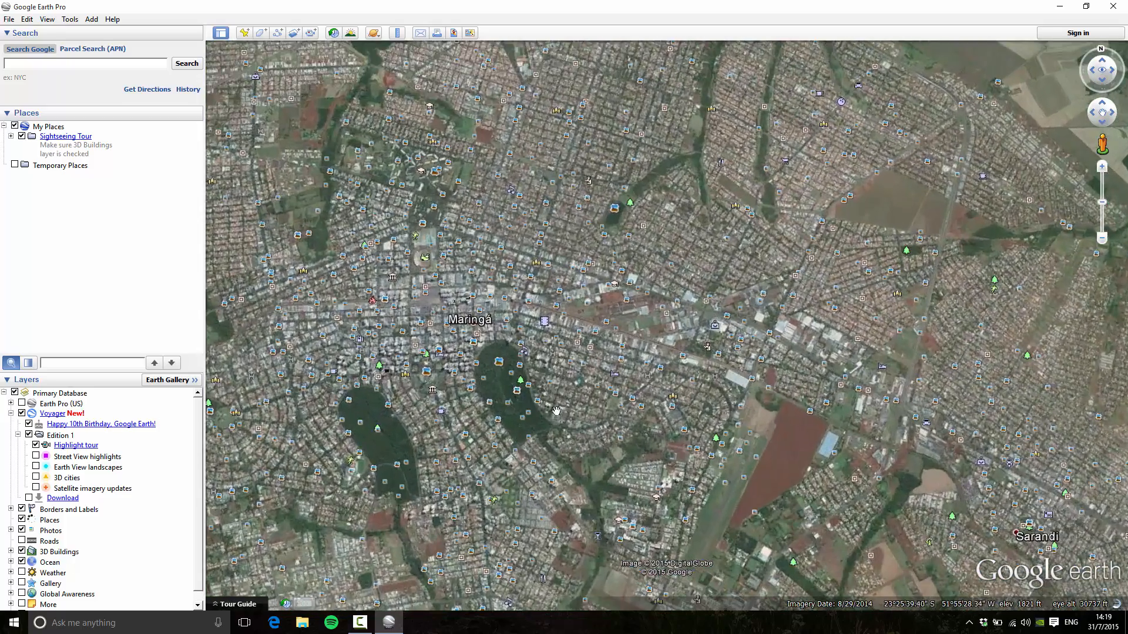
pyautogui.scroll(3, 591, 369)
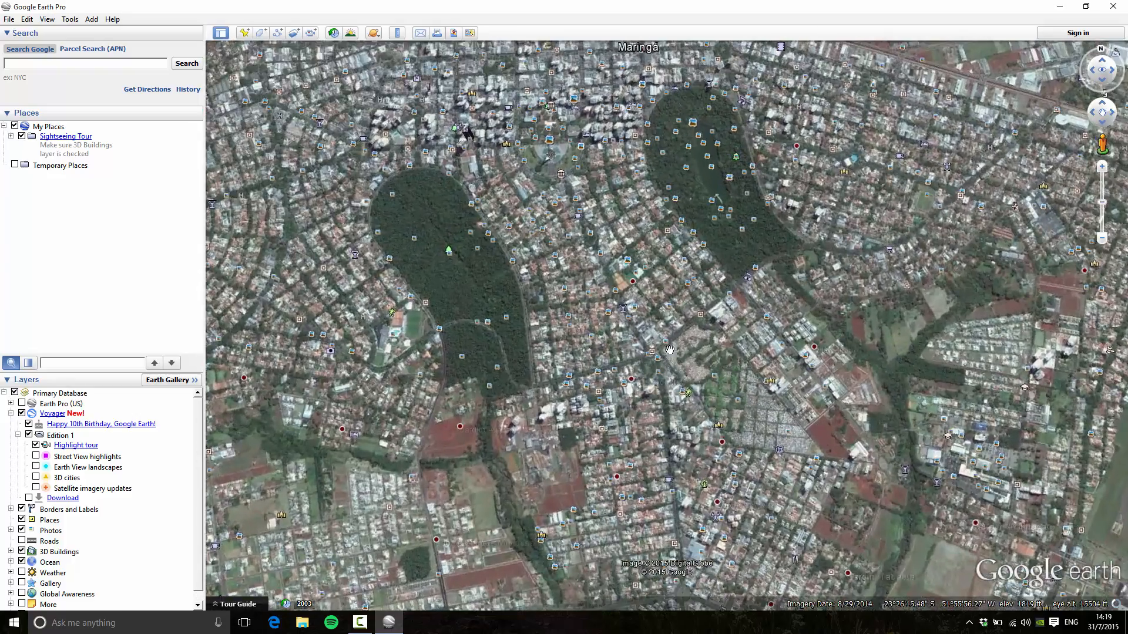
pyautogui.moveTo(697, 261); pyautogui.dragTo(687, 406)
pyautogui.moveTo(668, 309); pyautogui.dragTo(582, 382)
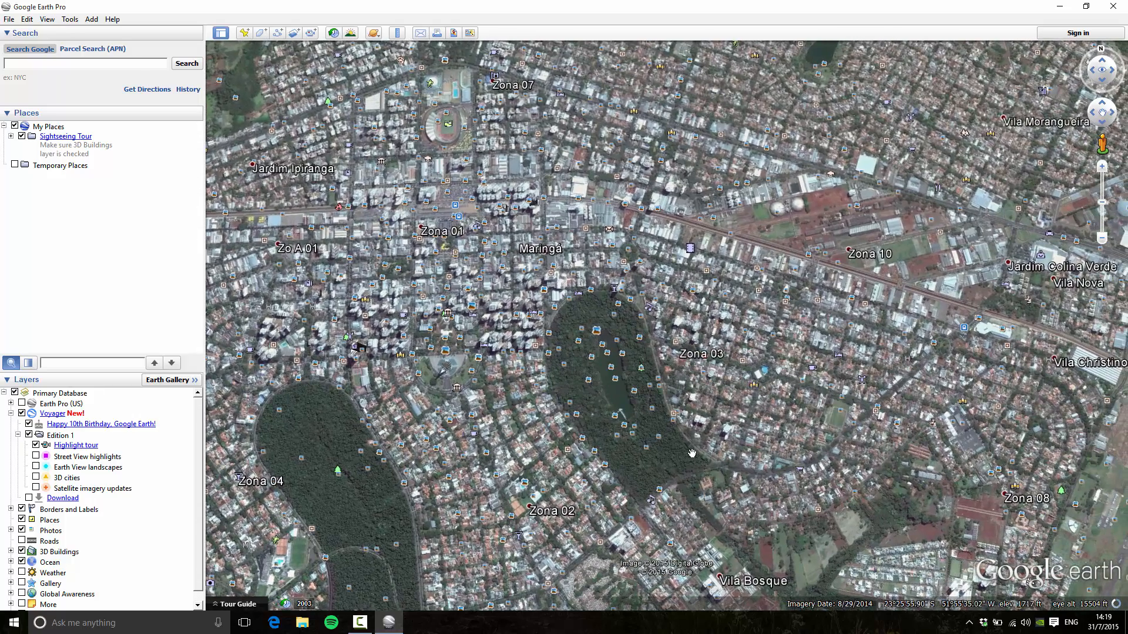
pyautogui.moveTo(640, 492); pyautogui.dragTo(535, 399)
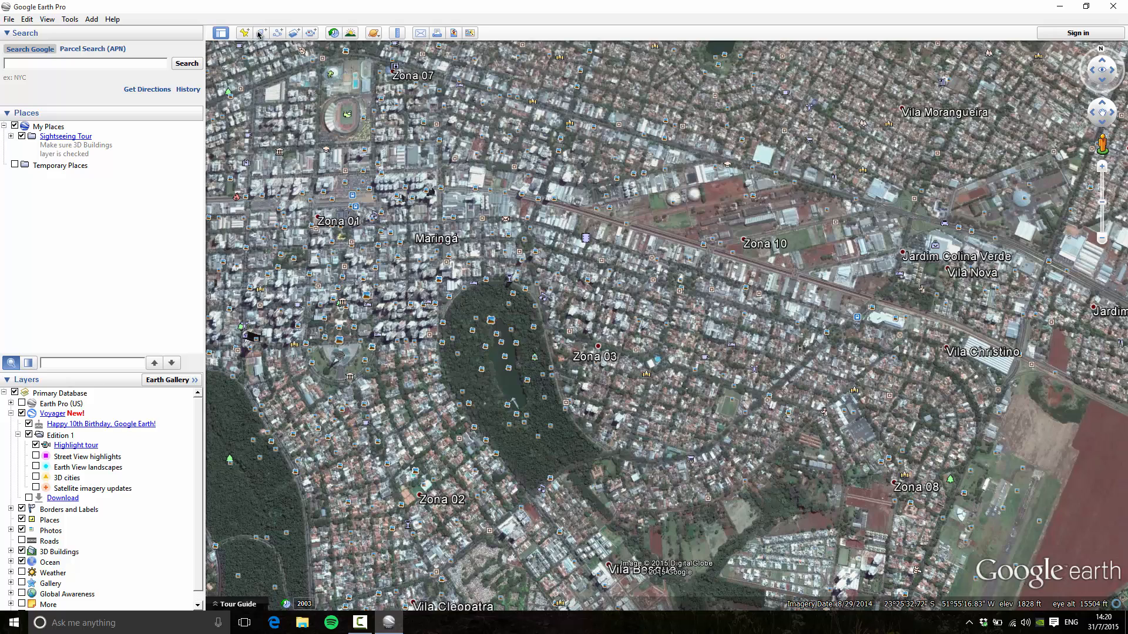
# Start a new polygon named "parque" and set its line colour to red (255, 0, 0).
pyautogui.click(261, 34)
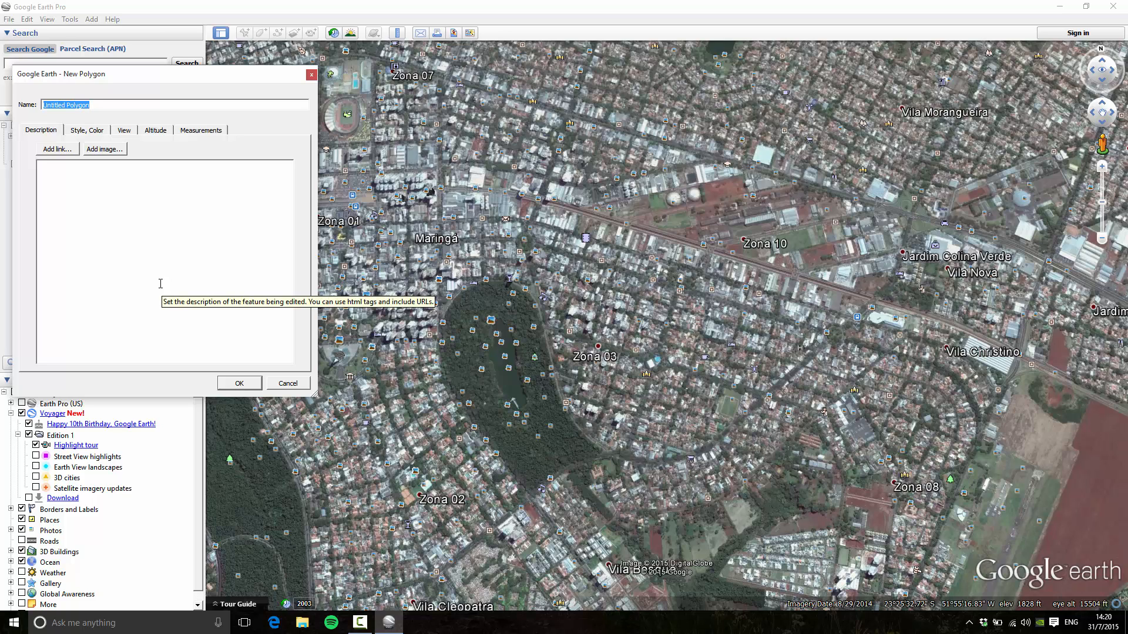
pyautogui.write('parque')
pyautogui.click(86, 132)
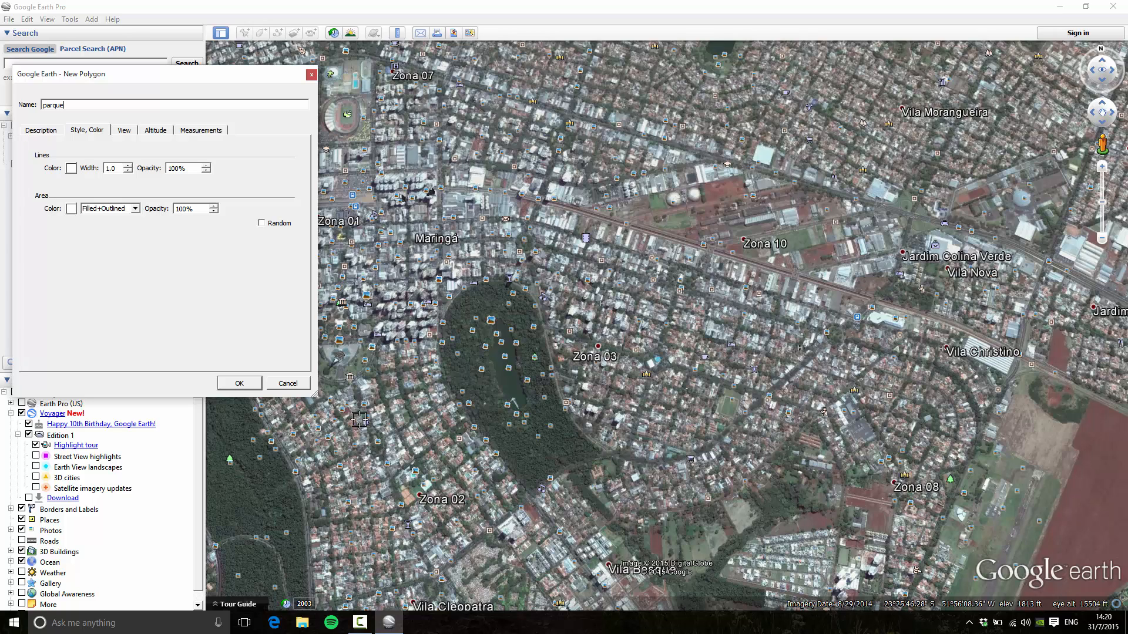
pyautogui.click(71, 168)
pyautogui.click(45, 193)
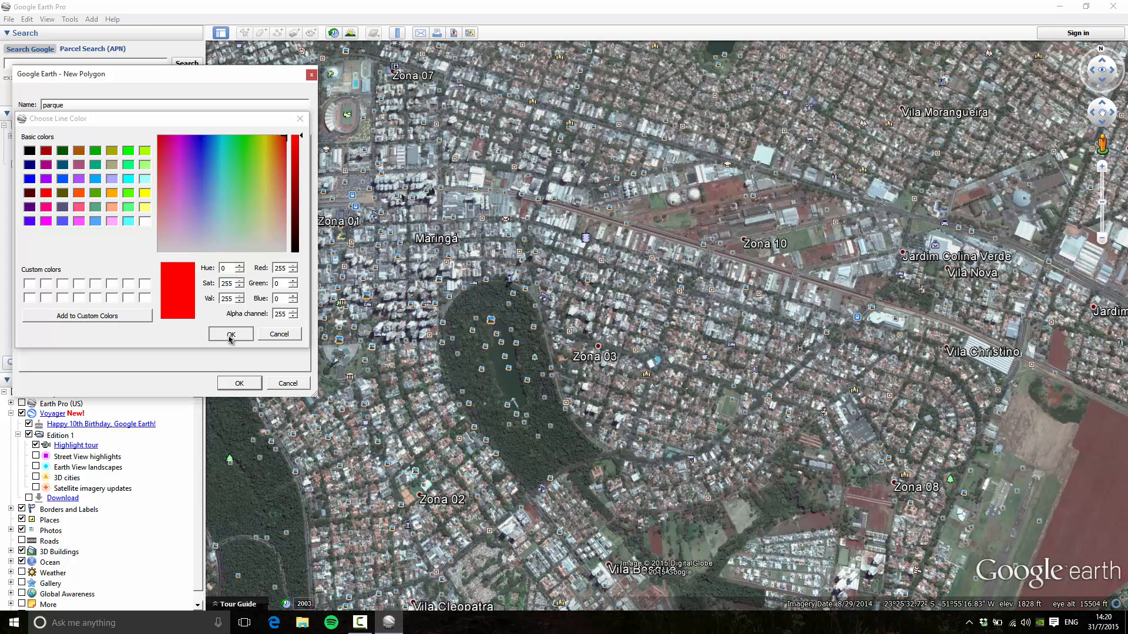
pyautogui.click(230, 338)
# Set the polygon's area colour to bright green (85, 255, 0).
pyautogui.click(71, 210)
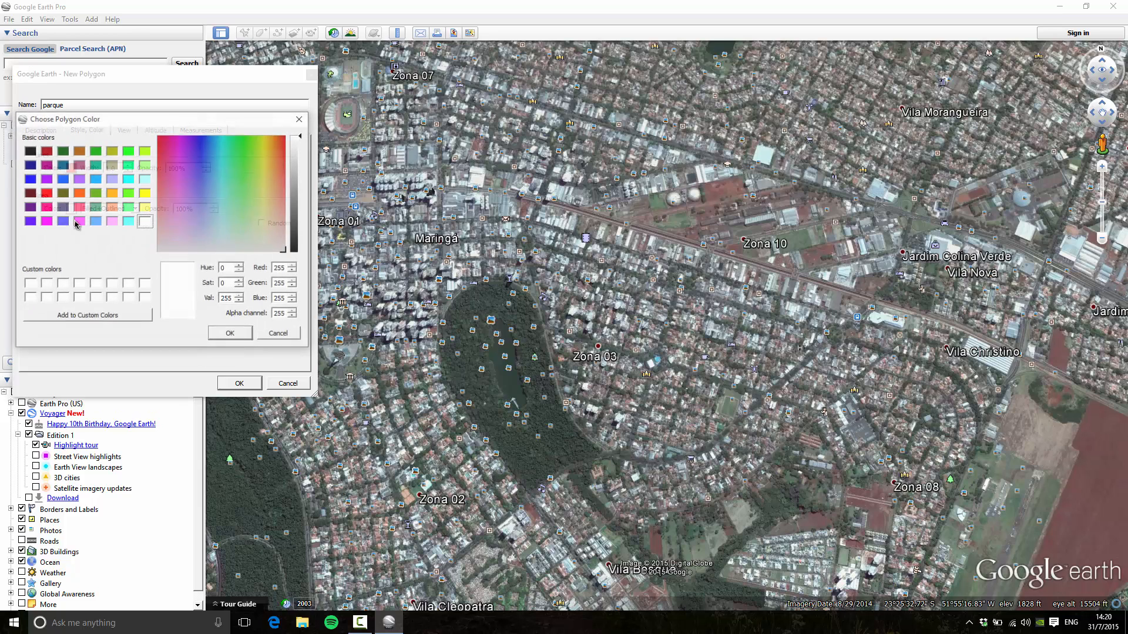
pyautogui.click(130, 194)
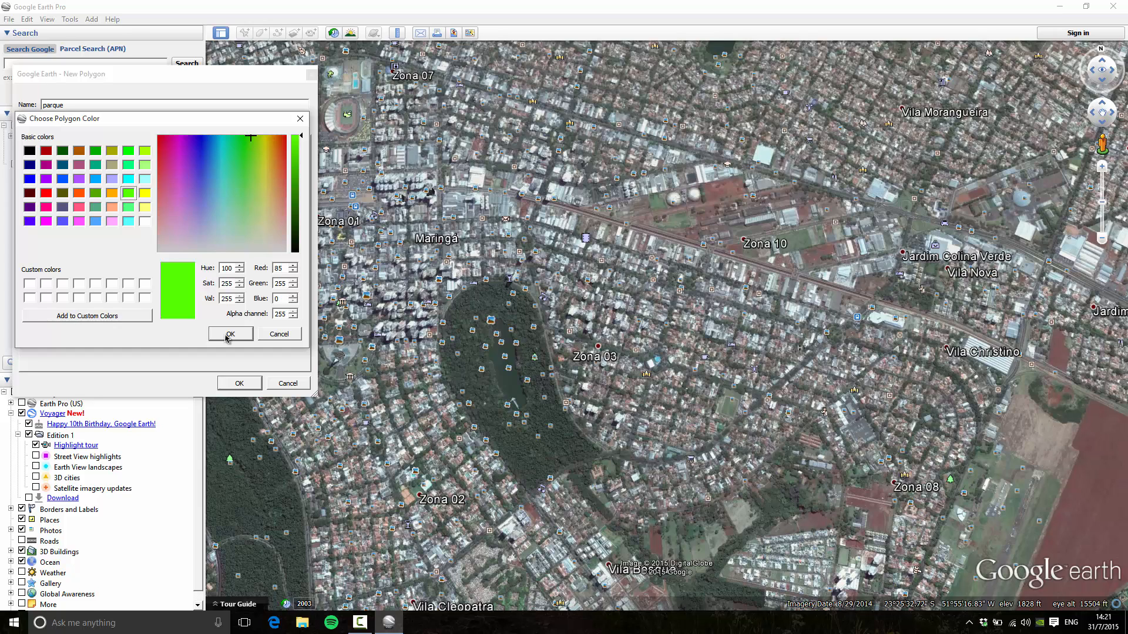
pyautogui.click(229, 334)
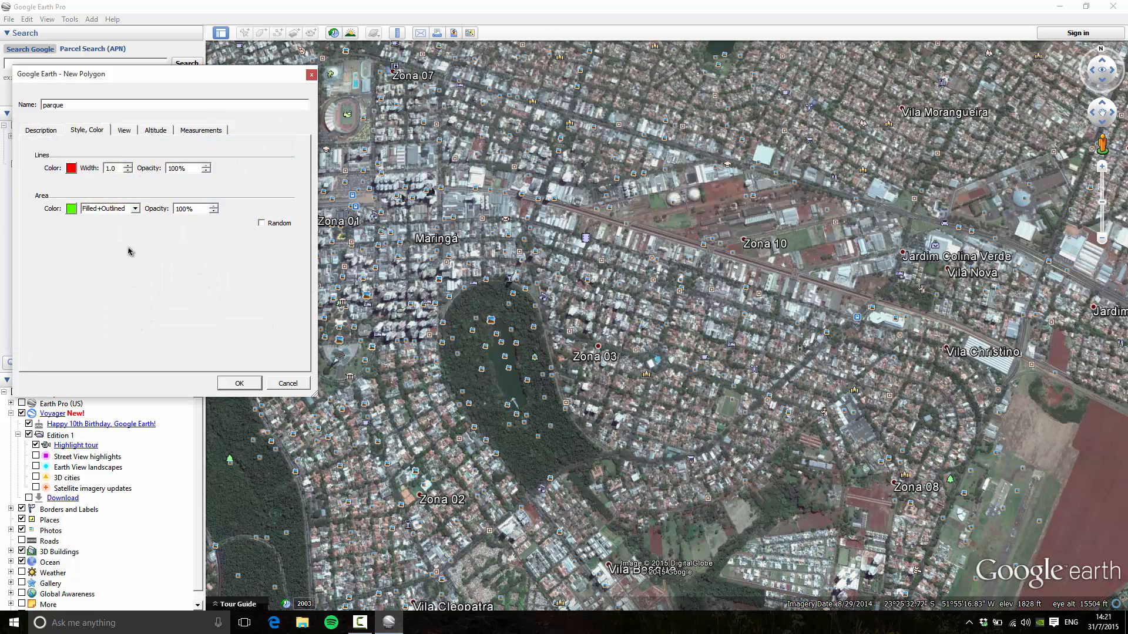
# Trace the polygon clockwise around the forested park beside Zona 03, from its northwest corner along the whole tree edge.
pyautogui.moveTo(136, 80); pyautogui.dragTo(128, 75)
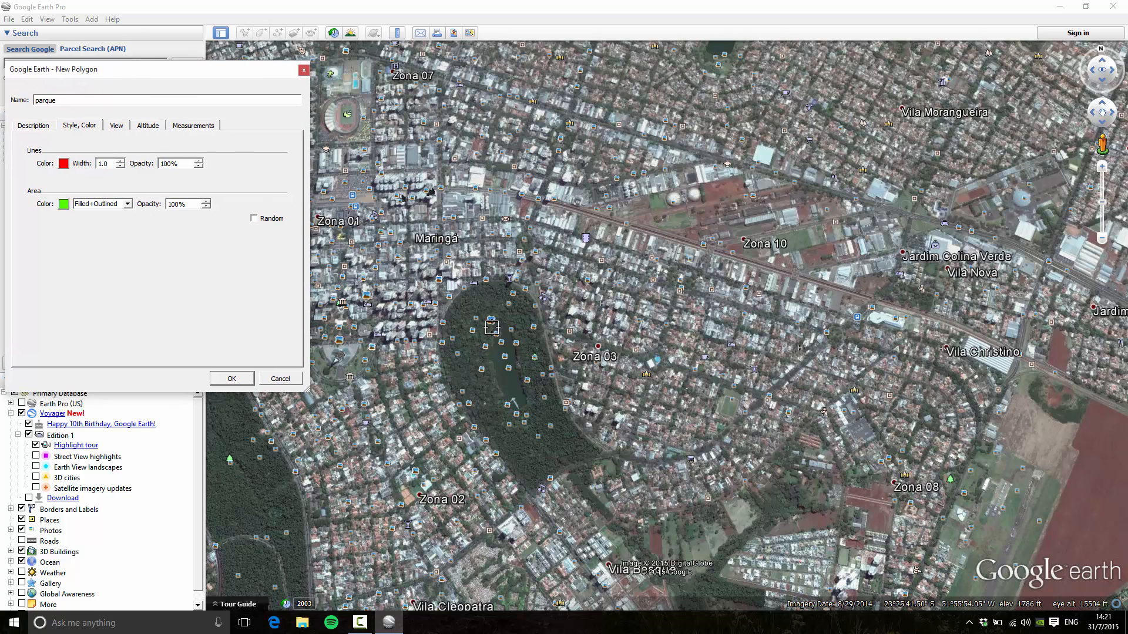
pyautogui.click(458, 292)
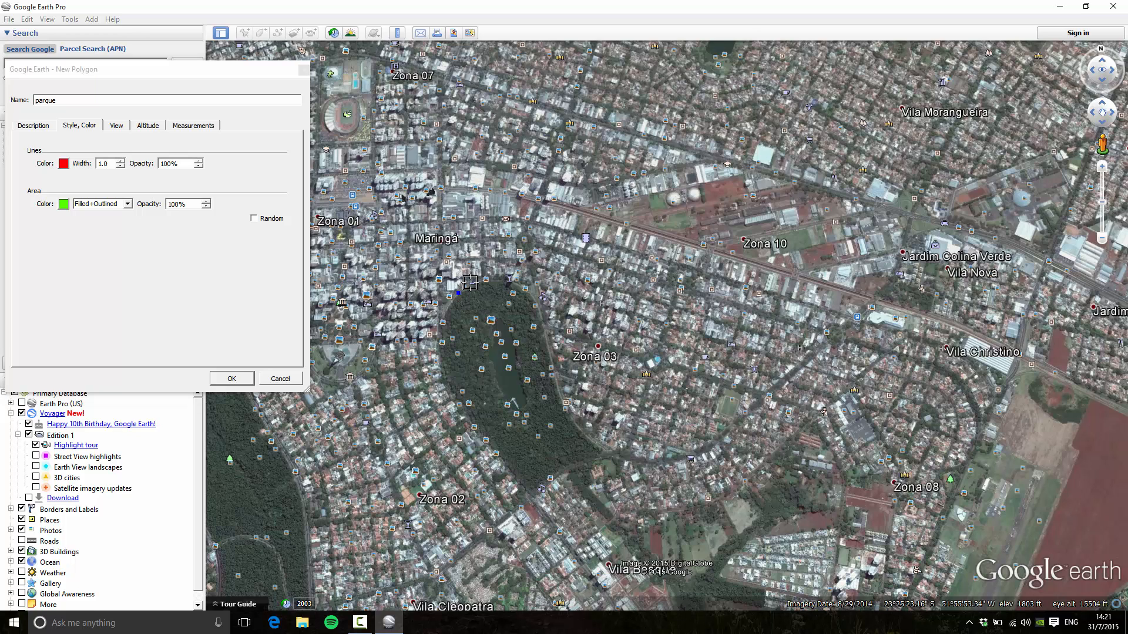
pyautogui.click(491, 278)
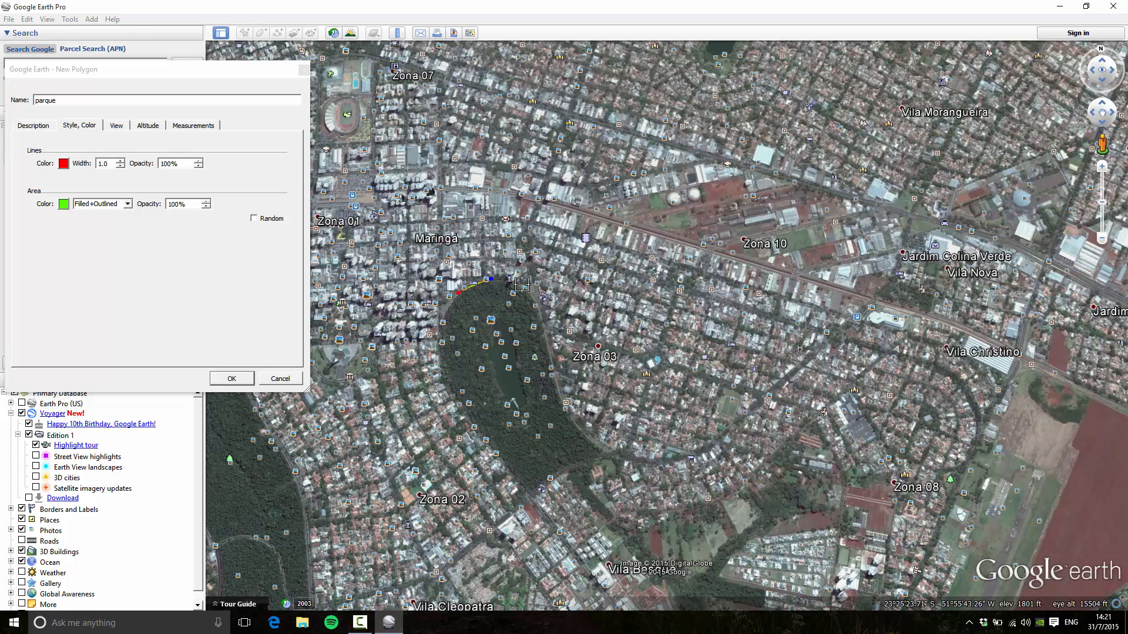
pyautogui.click(517, 288)
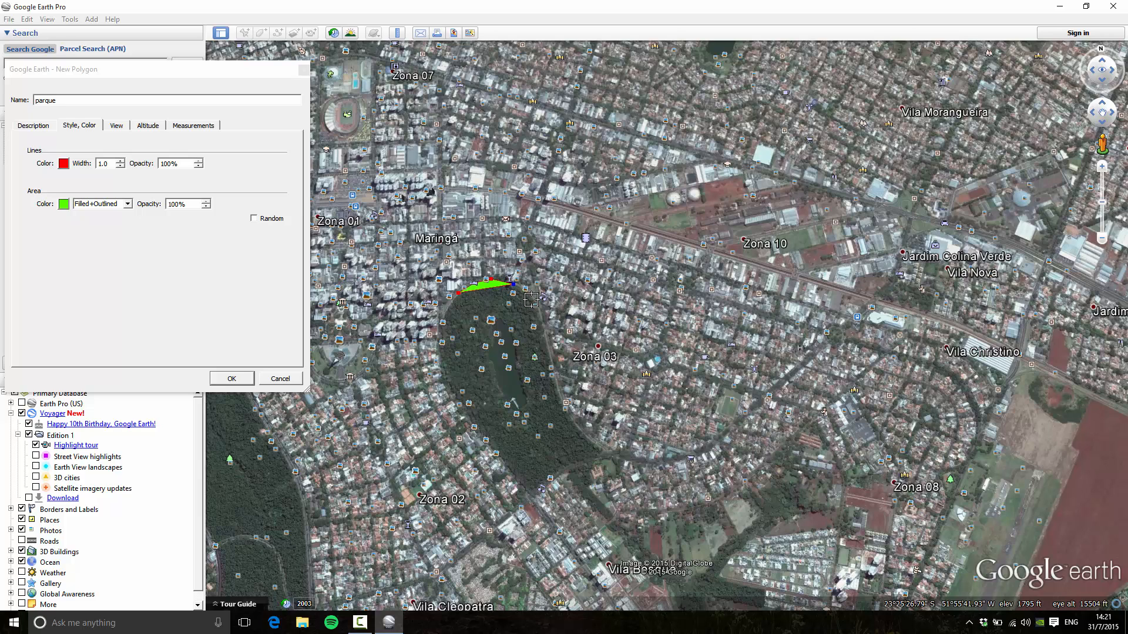
pyautogui.click(531, 300)
pyautogui.click(547, 334)
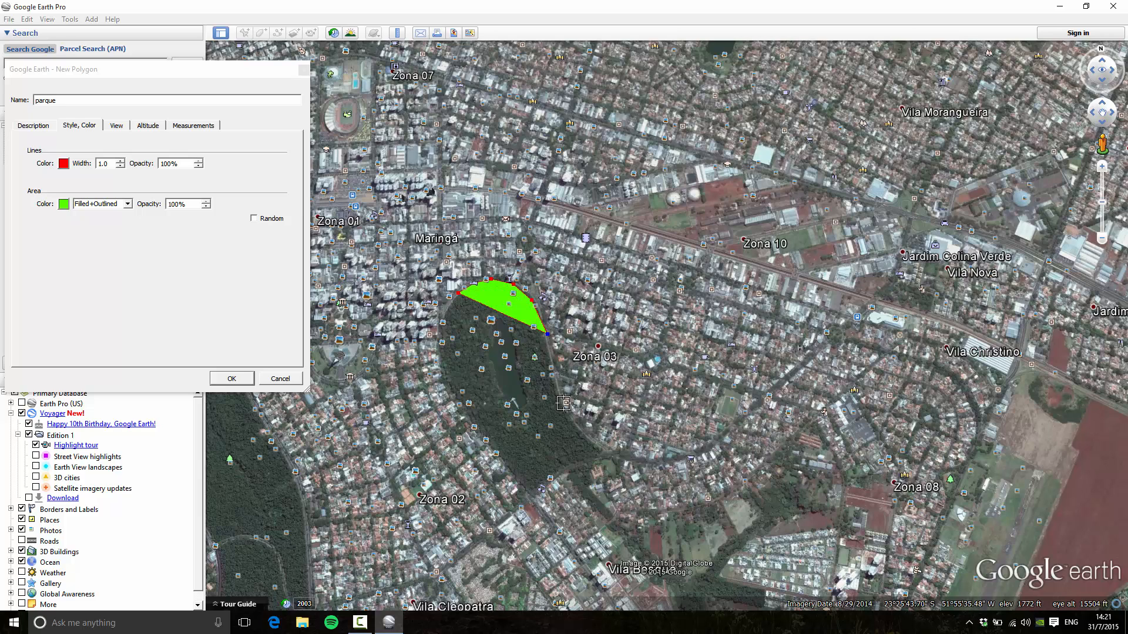
pyautogui.click(558, 390)
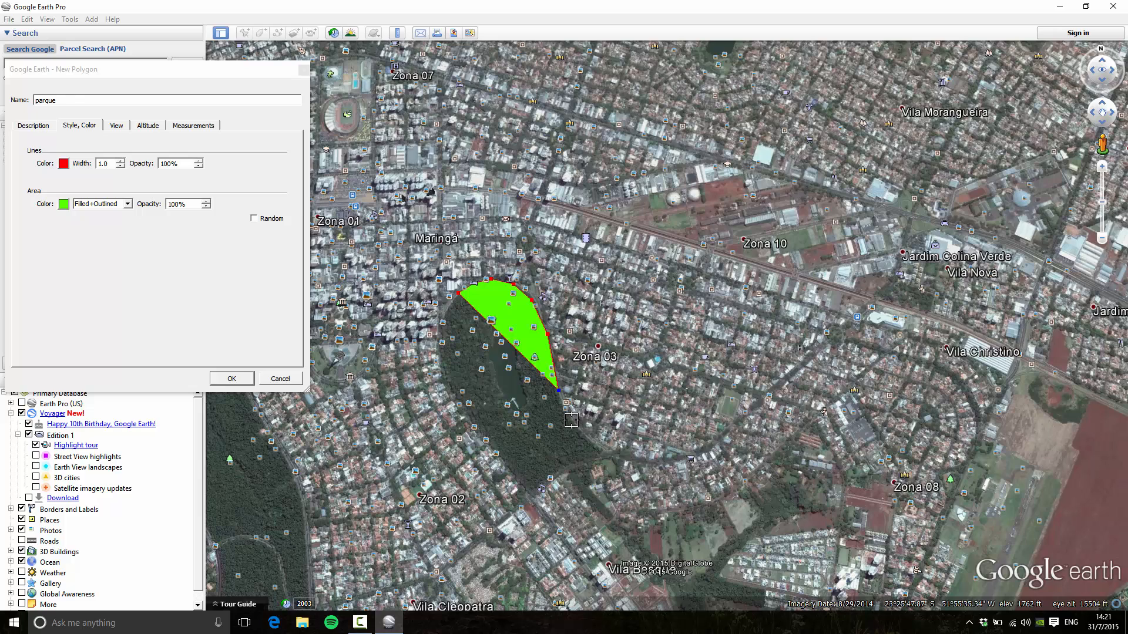
pyautogui.click(571, 420)
pyautogui.click(596, 445)
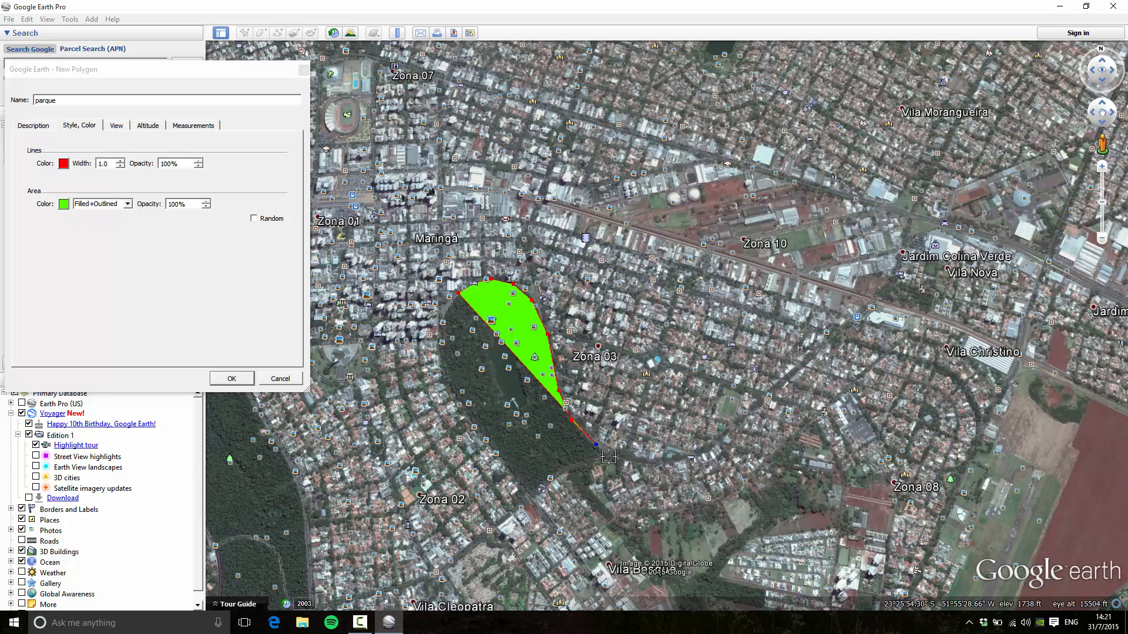
pyautogui.click(612, 456)
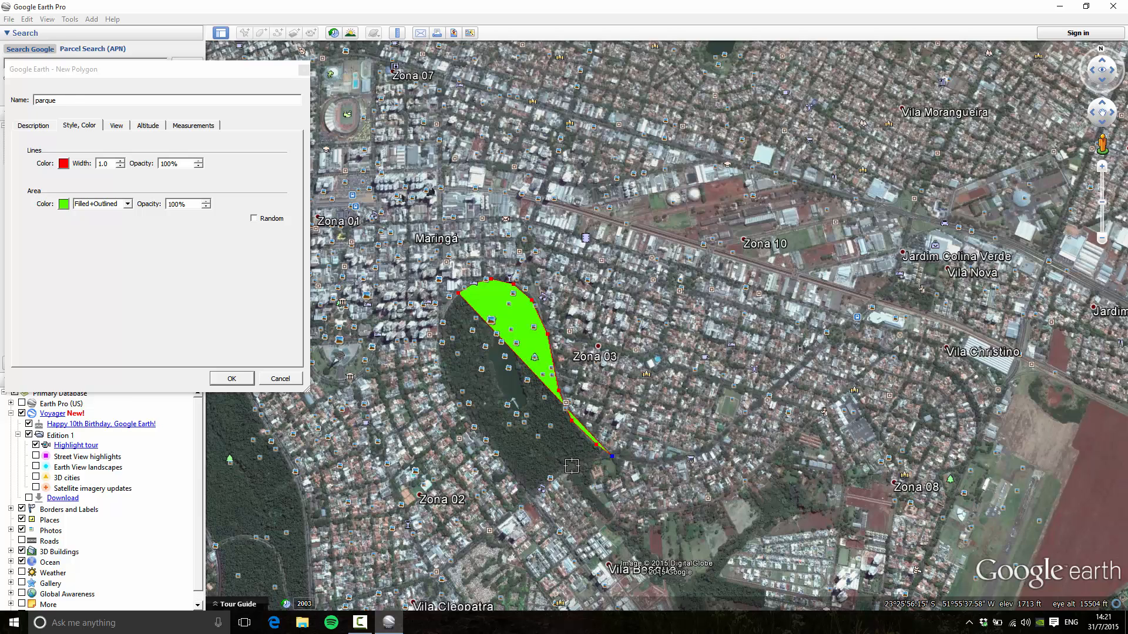
pyautogui.click(577, 464)
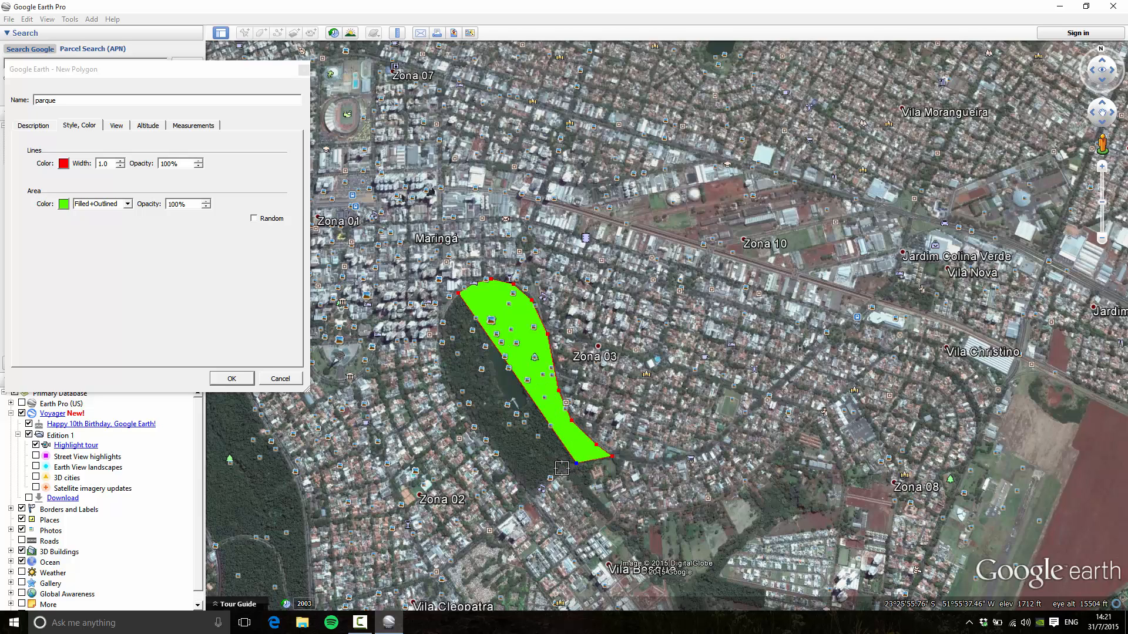
pyautogui.click(556, 475)
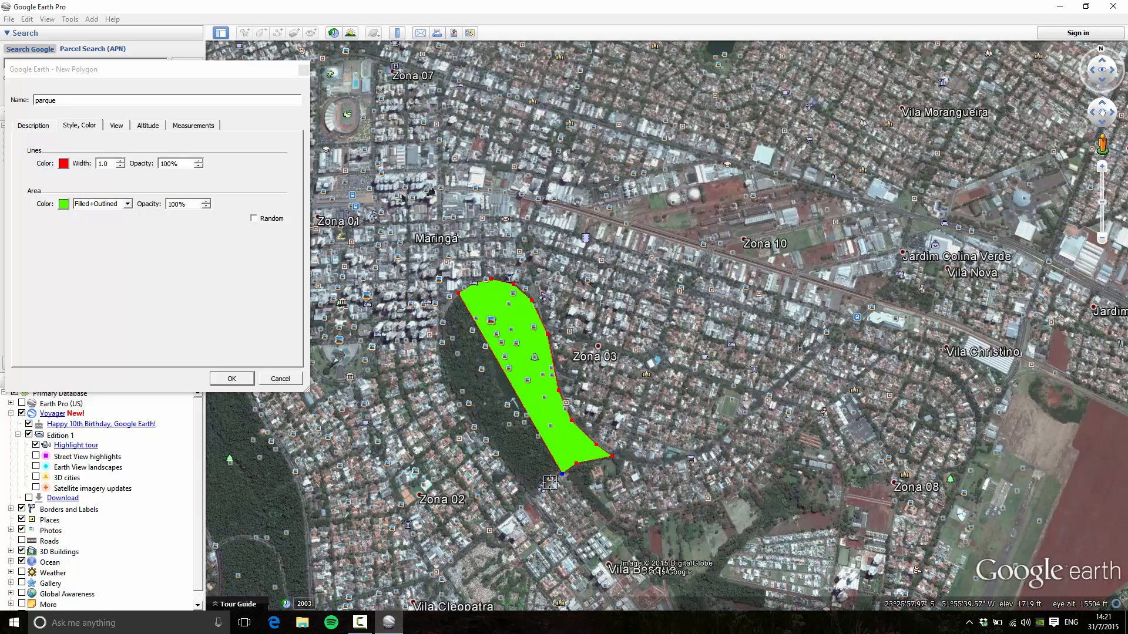
pyautogui.click(549, 478)
pyautogui.click(535, 496)
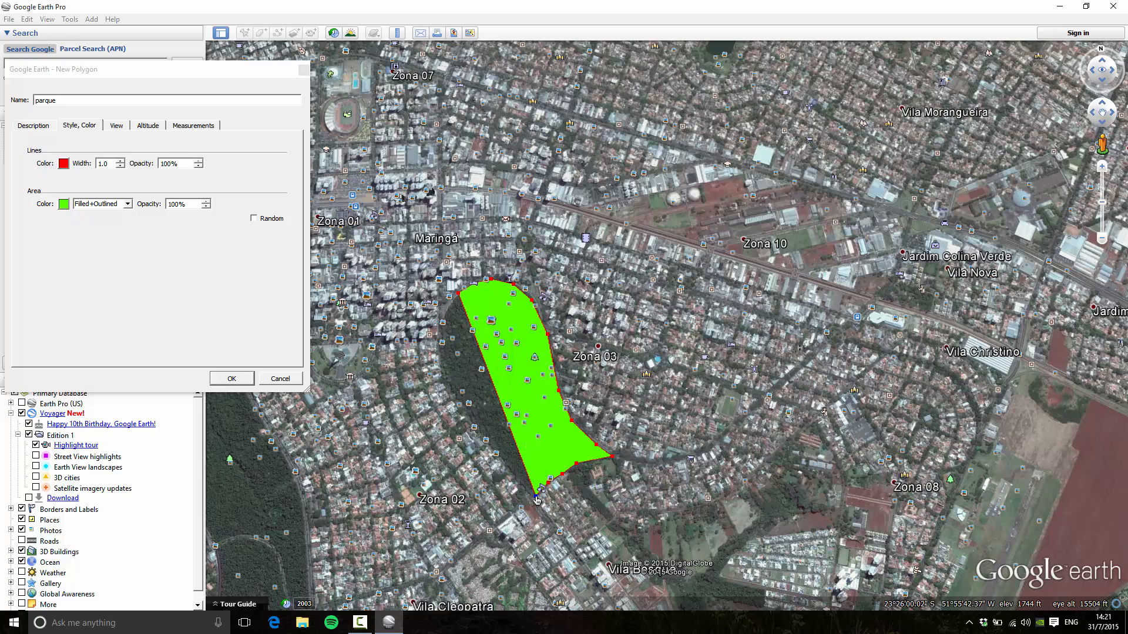
pyautogui.click(522, 489)
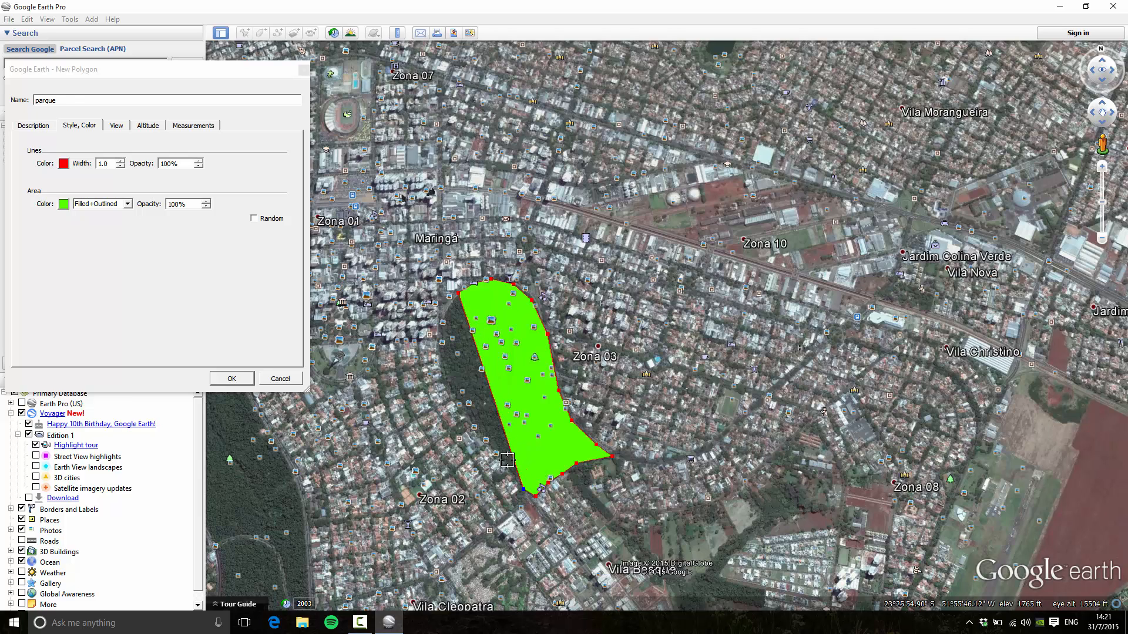
pyautogui.click(492, 448)
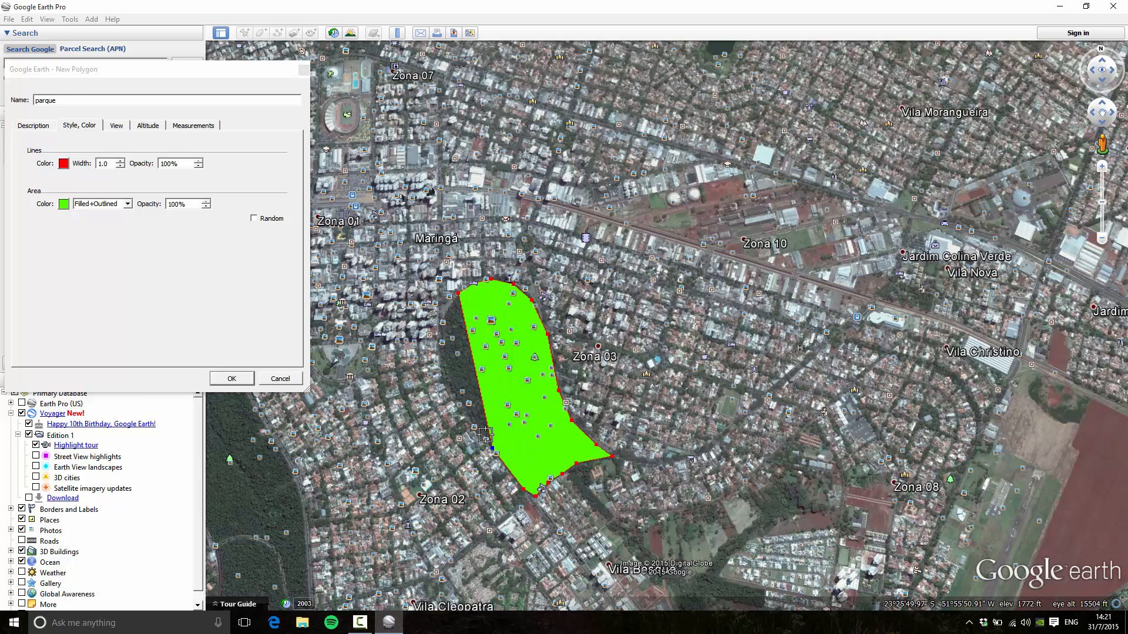
pyautogui.click(467, 416)
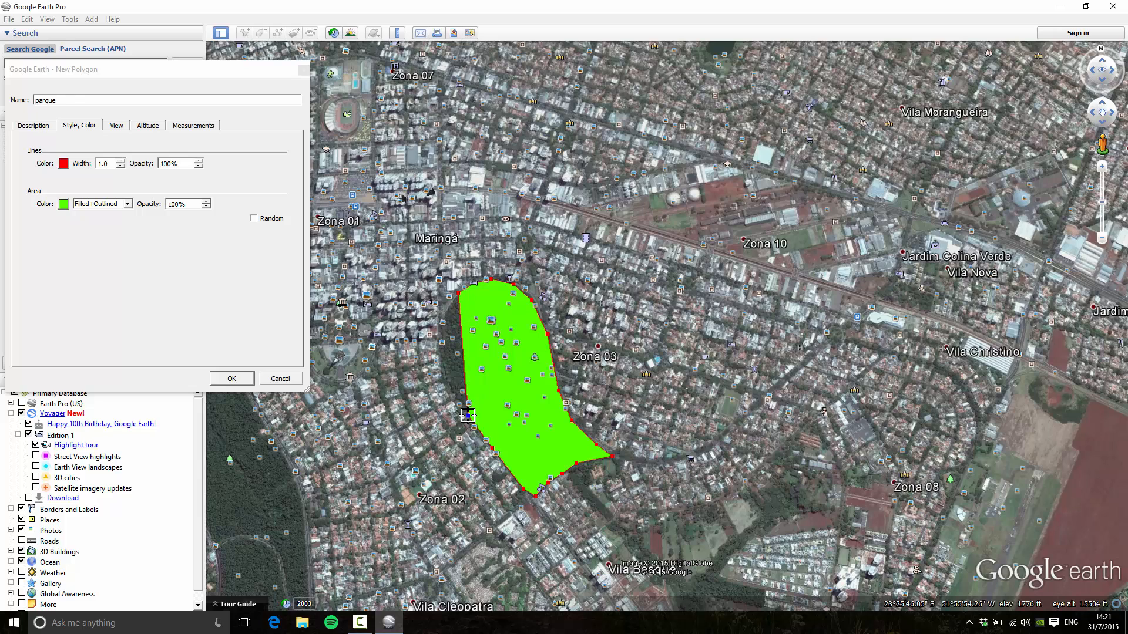
pyautogui.click(446, 379)
pyautogui.click(438, 351)
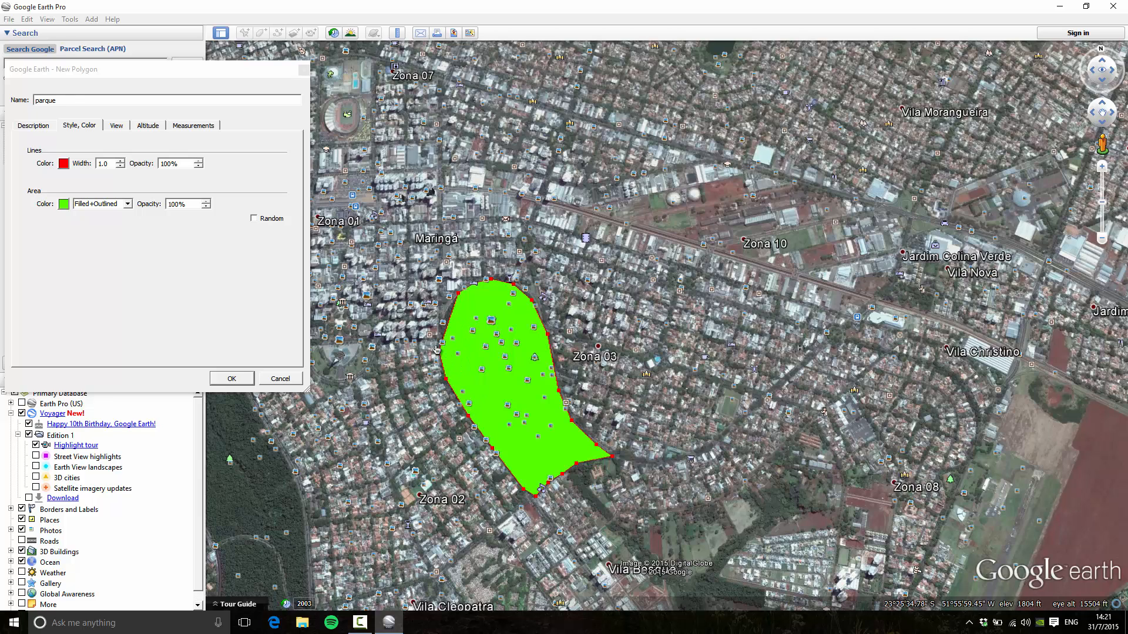
# Complete the park outline along its northwest edge and accept the new polygon.
pyautogui.click(441, 314)
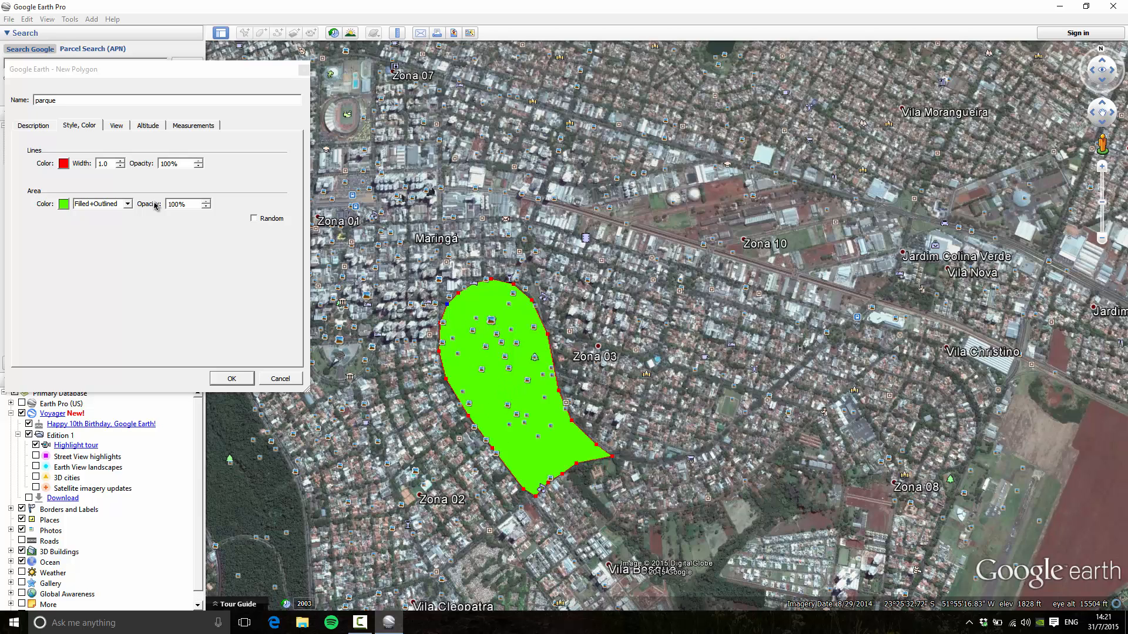
pyautogui.click(232, 378)
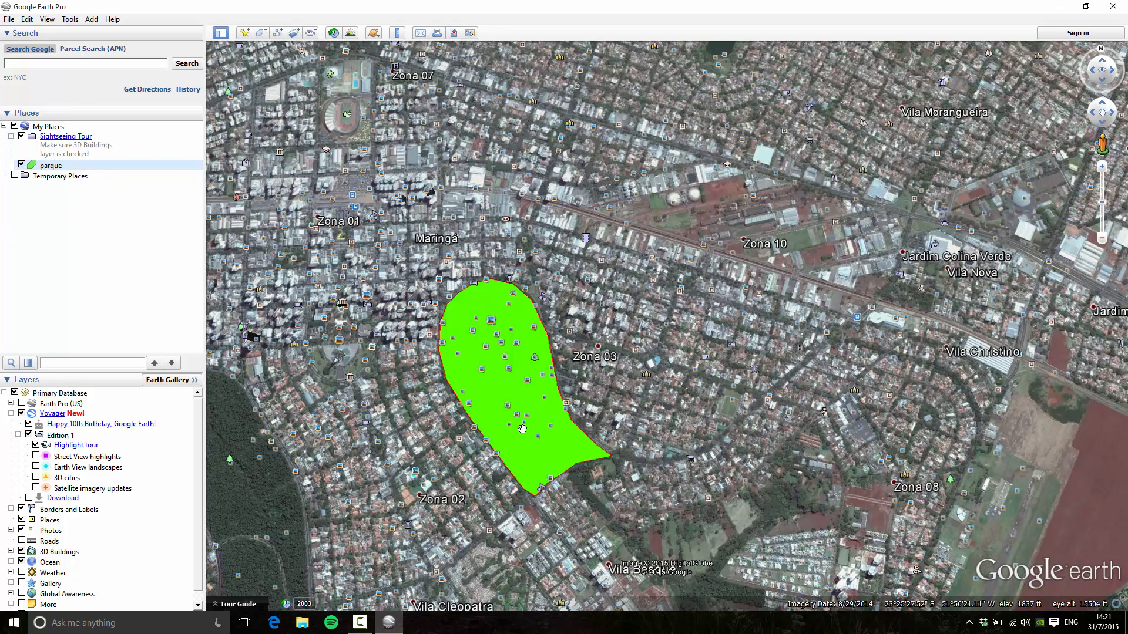
# Save the "parque" polygon to the Desktop as a Kmz file named "parque".
pyautogui.click(10, 20)
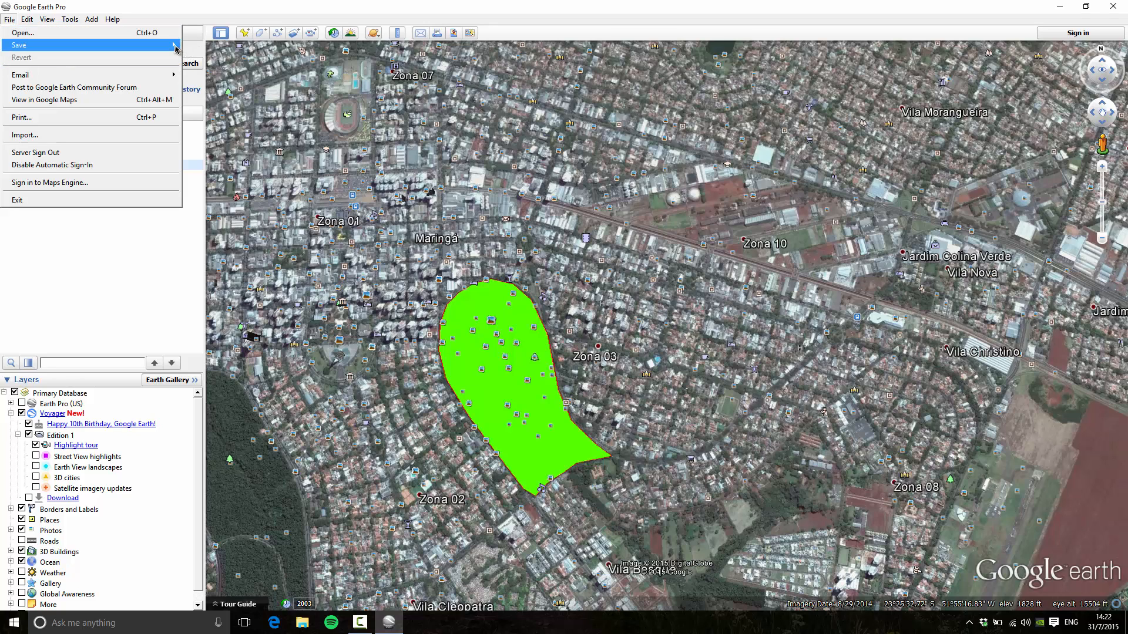
pyautogui.moveTo(147, 45)
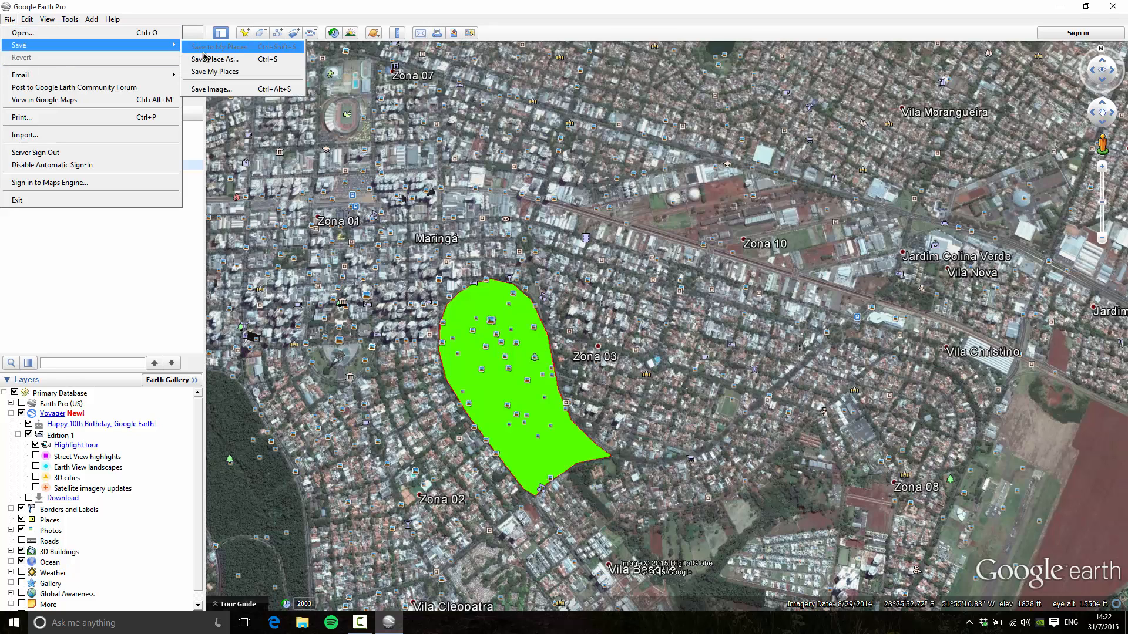
pyautogui.click(247, 64)
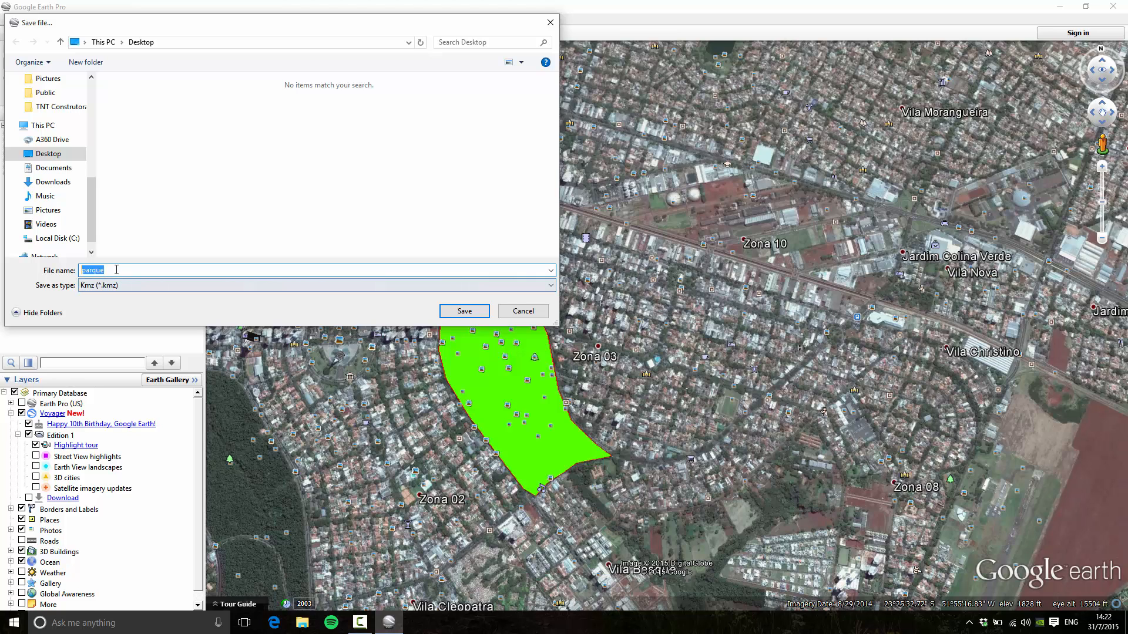
pyautogui.click(139, 286)
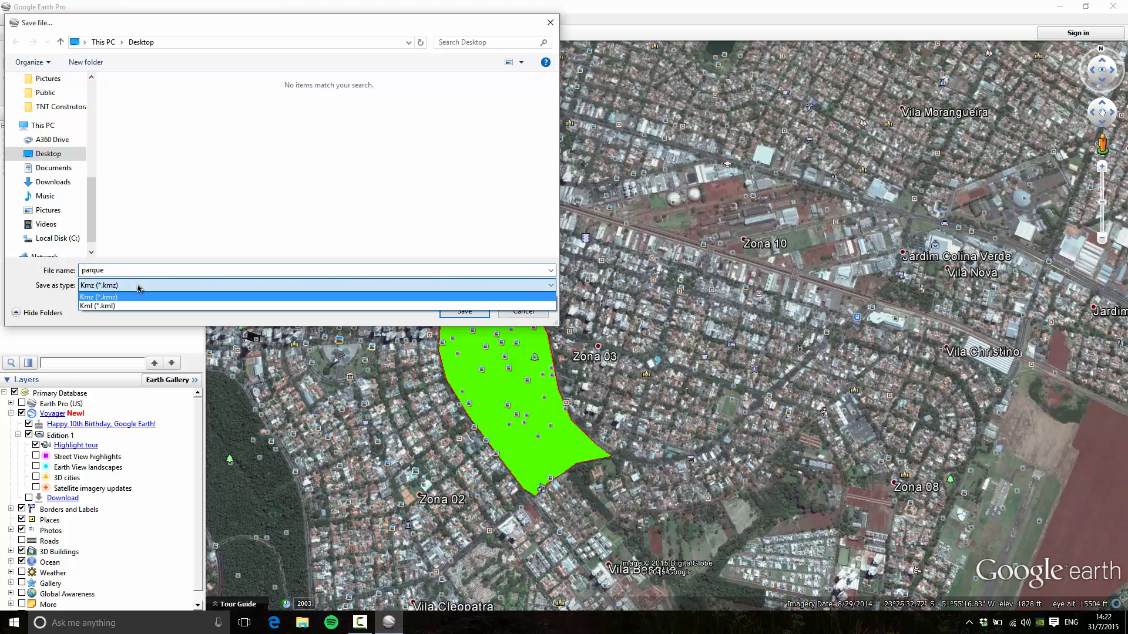
pyautogui.click(139, 288)
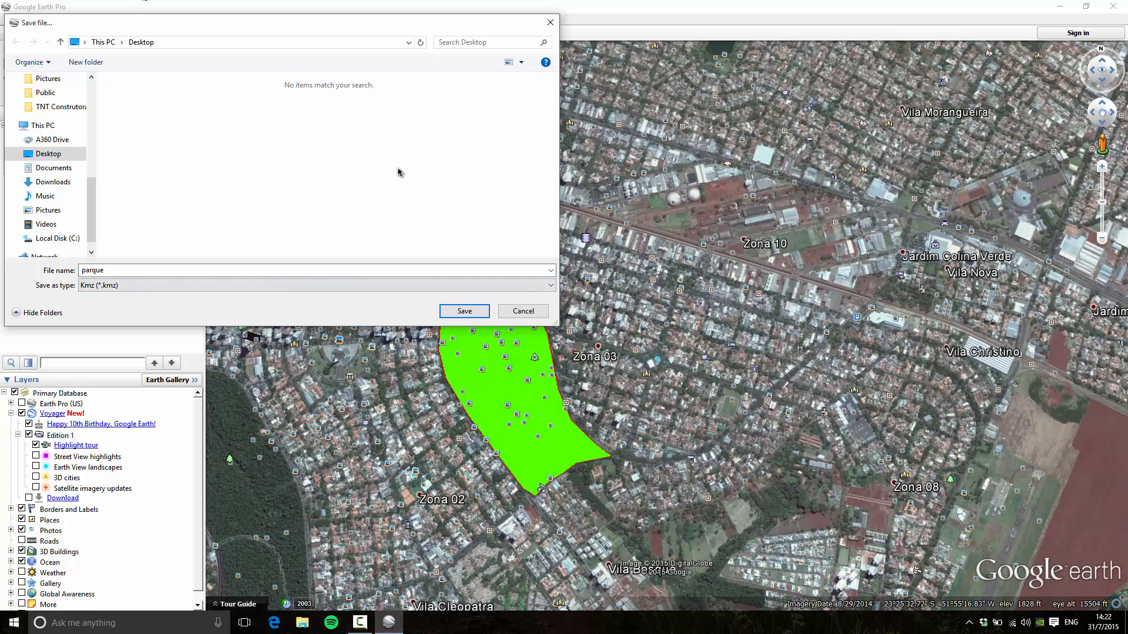
pyautogui.click(464, 312)
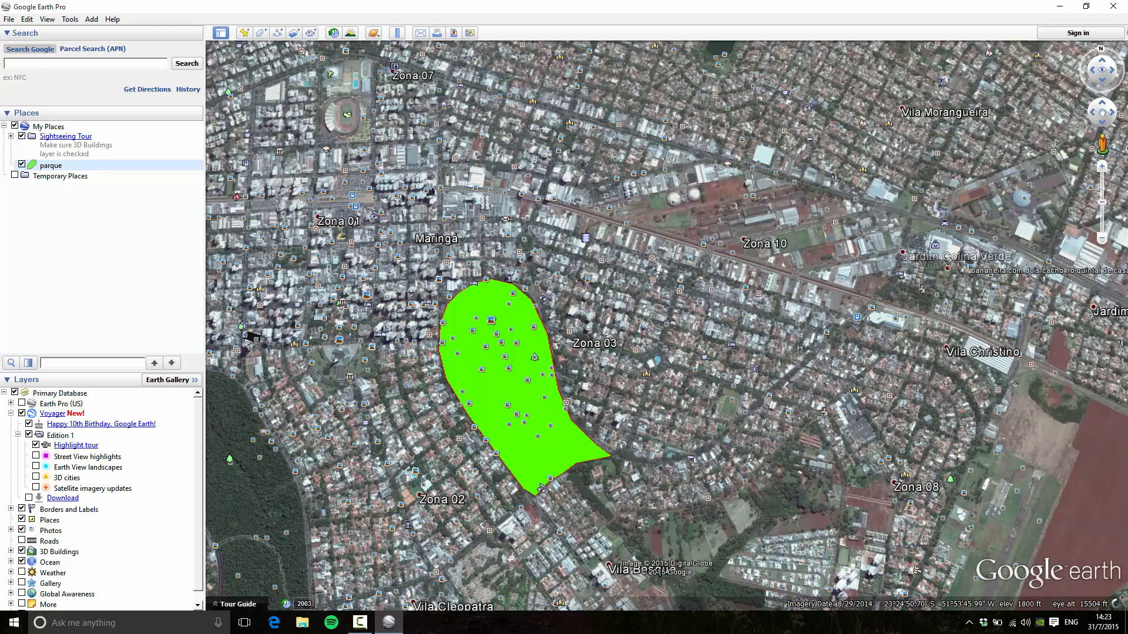
# Switch to the desktop, search for "global" and launch Global Mapper 16 (64-bit).
pyautogui.press('super+d')
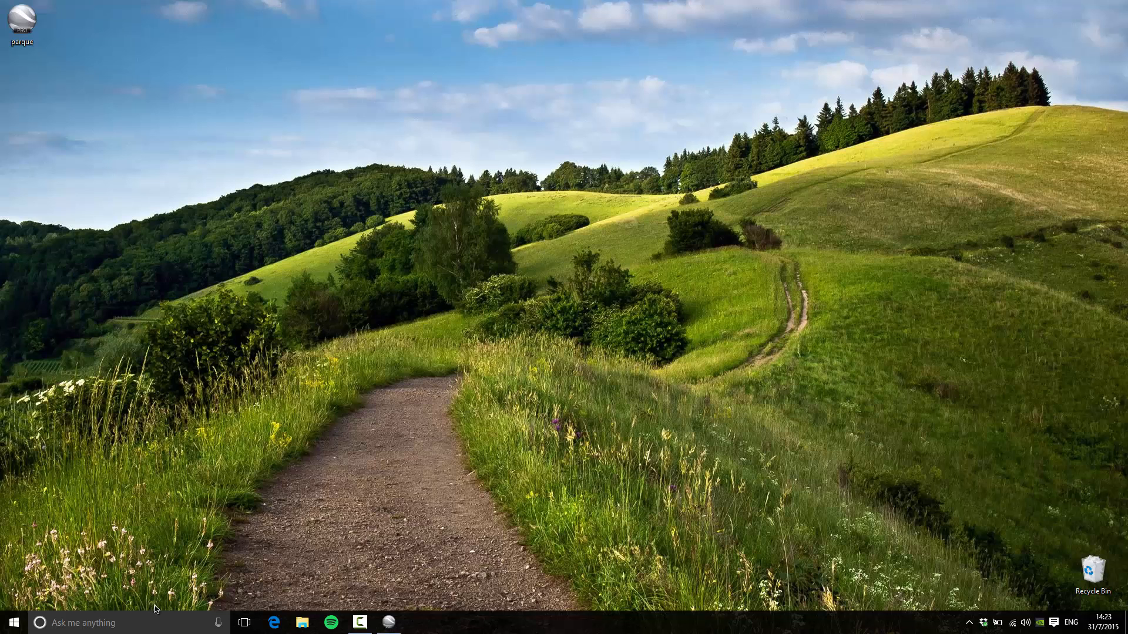
pyautogui.click(148, 622)
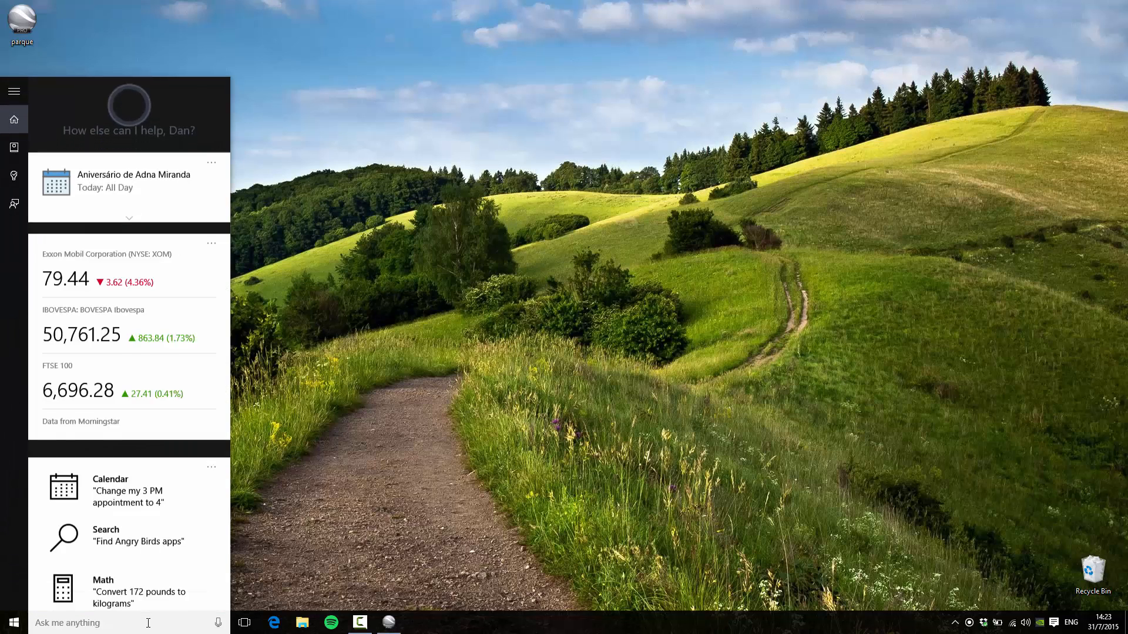
pyautogui.write('global')
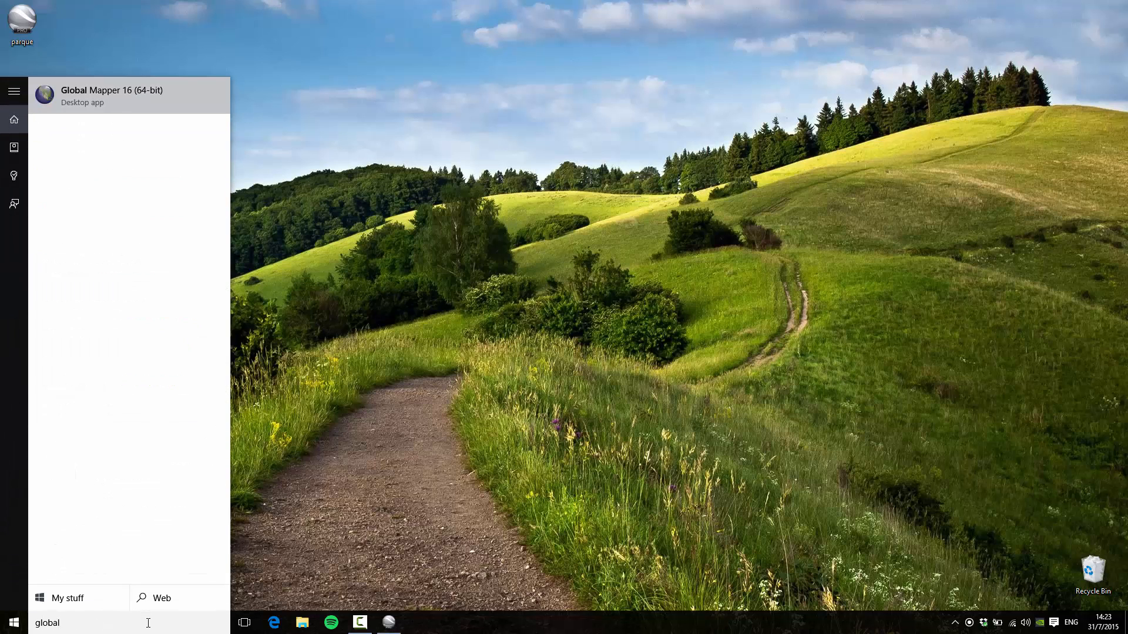
pyautogui.click(103, 96)
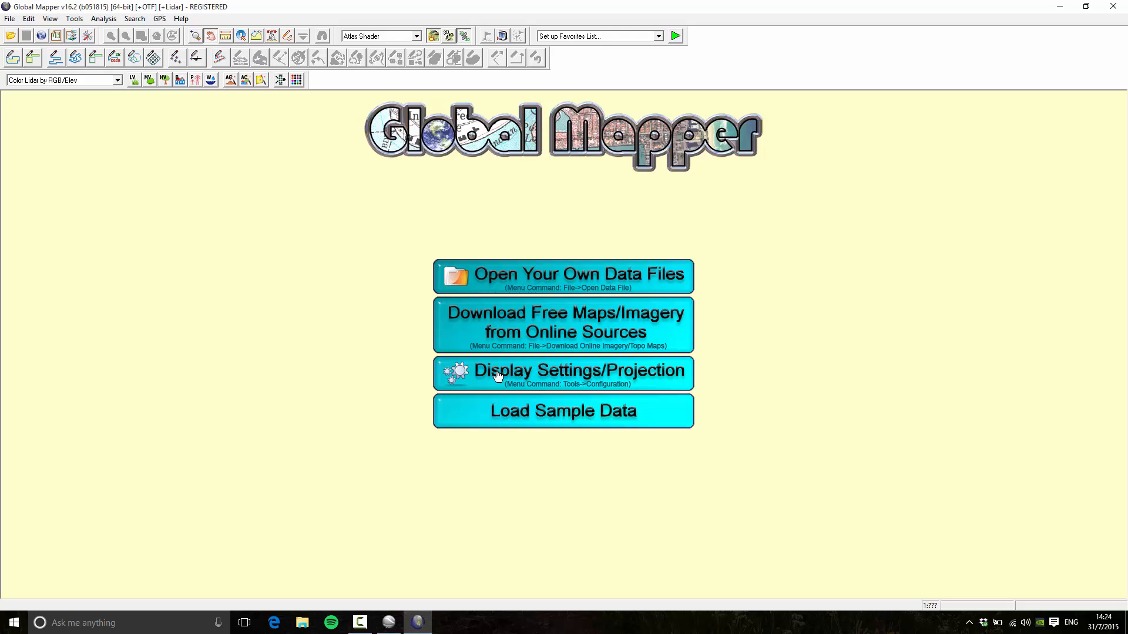
# Open the display and projection configuration and set the projection to UTM.
pyautogui.click(665, 376)
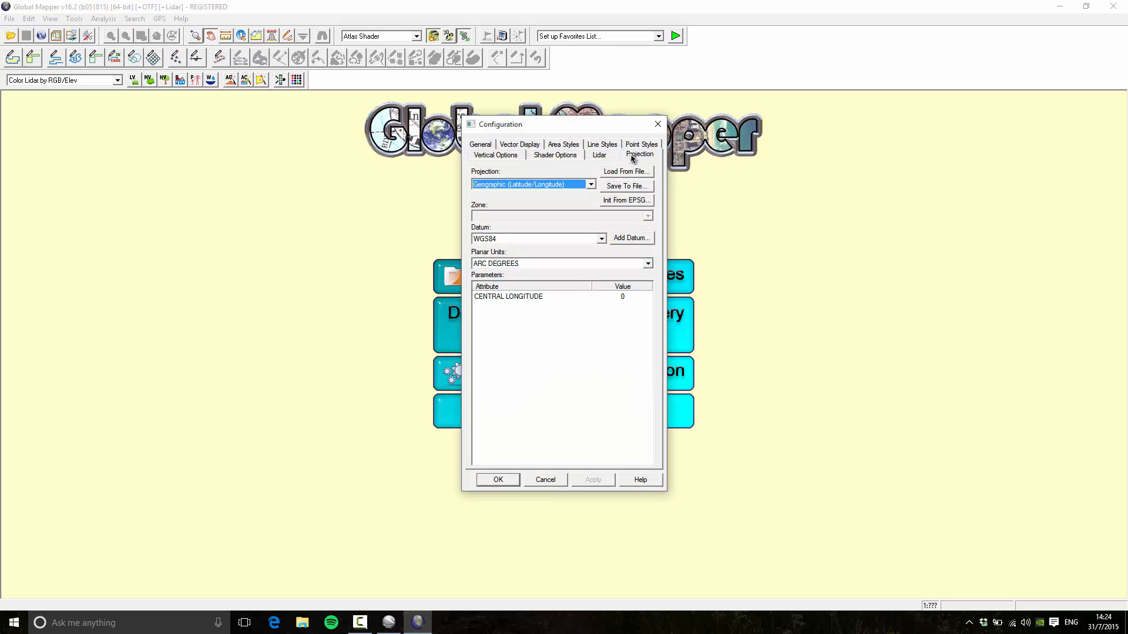
pyautogui.click(590, 186)
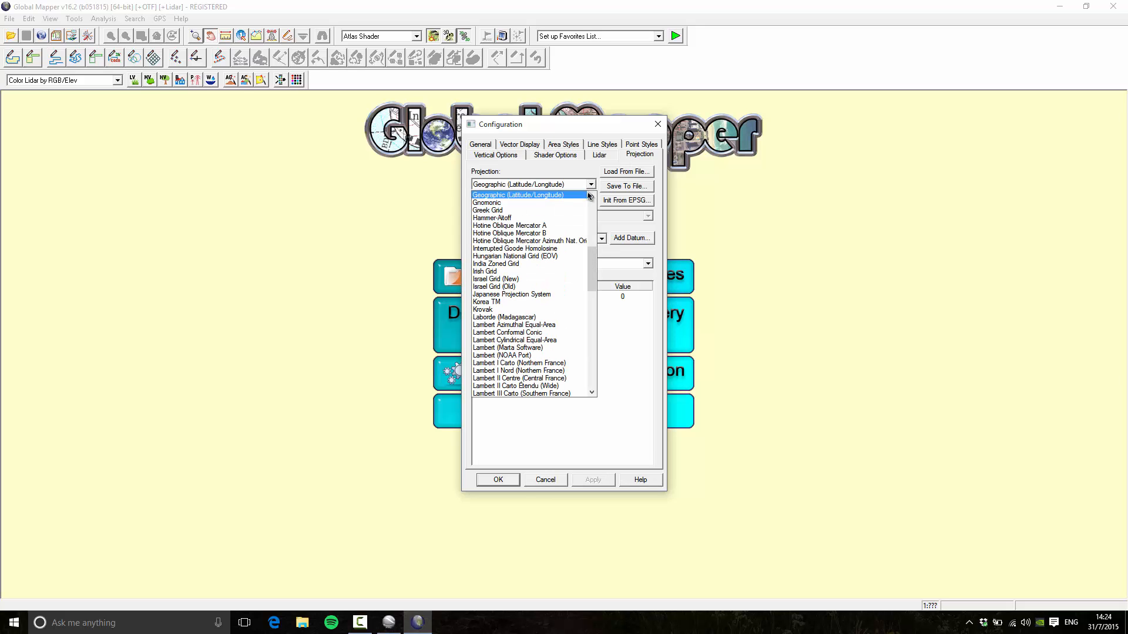
pyautogui.scroll(-8, 536, 295)
pyautogui.scroll(-10, 535, 298)
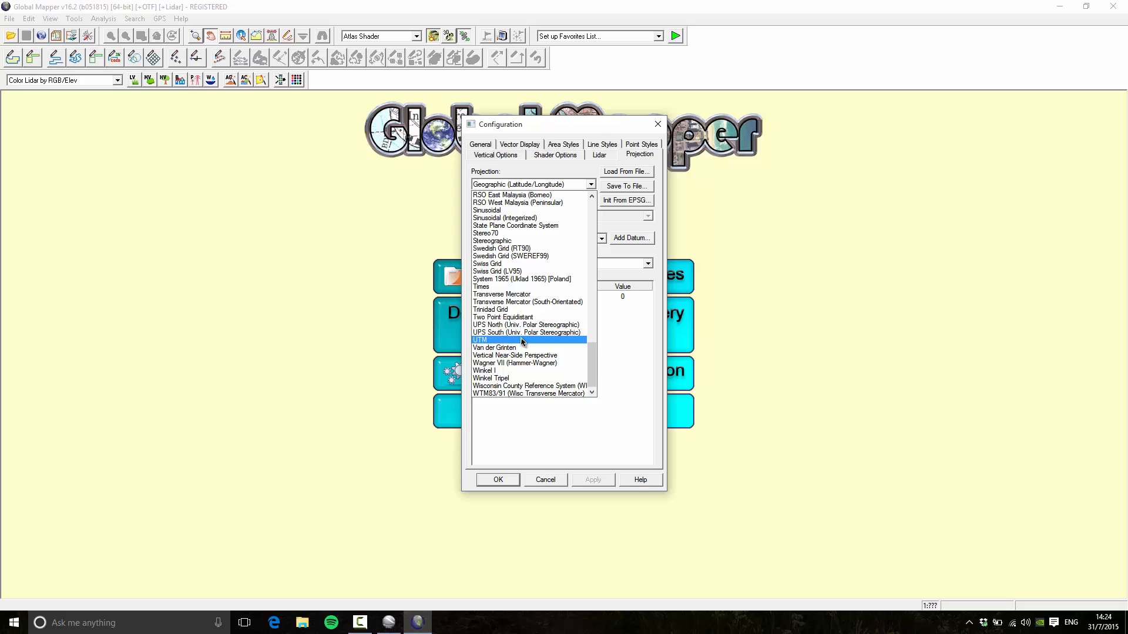
pyautogui.click(522, 340)
# Set the UTM zone to -22 (54°W - 48°W - Southern Hemisphere).
pyautogui.click(502, 219)
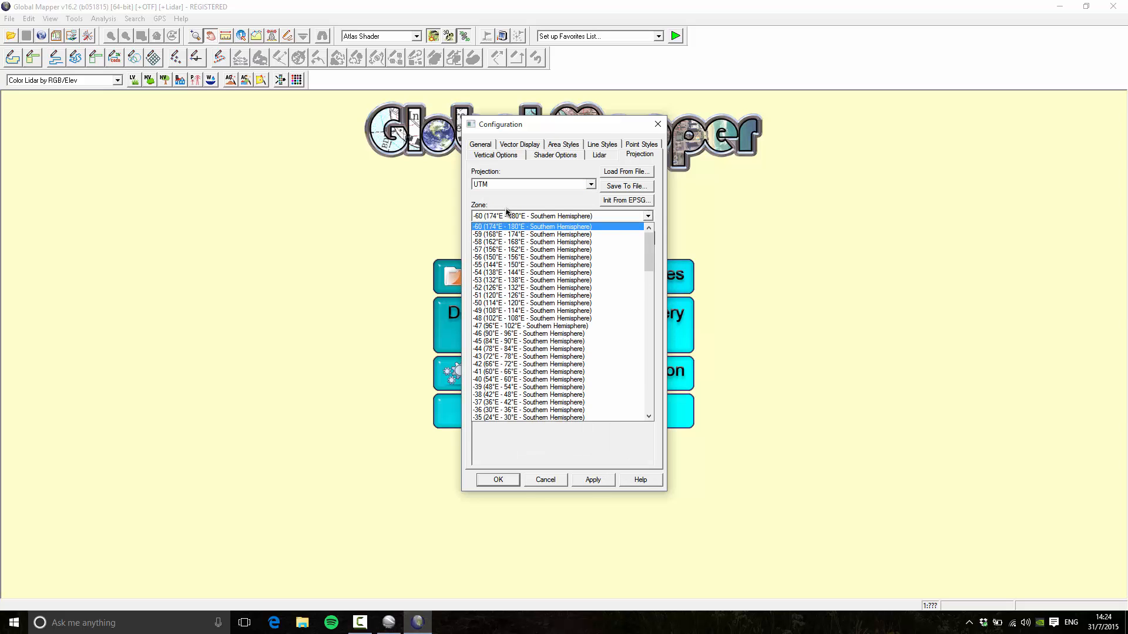
pyautogui.click(509, 216)
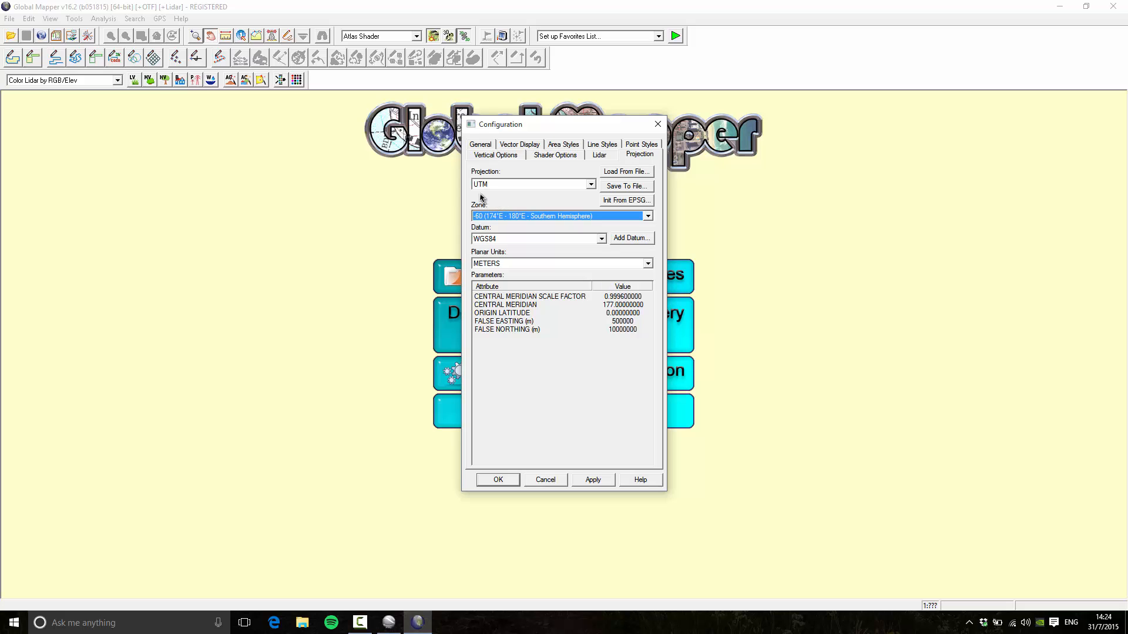
pyautogui.click(528, 217)
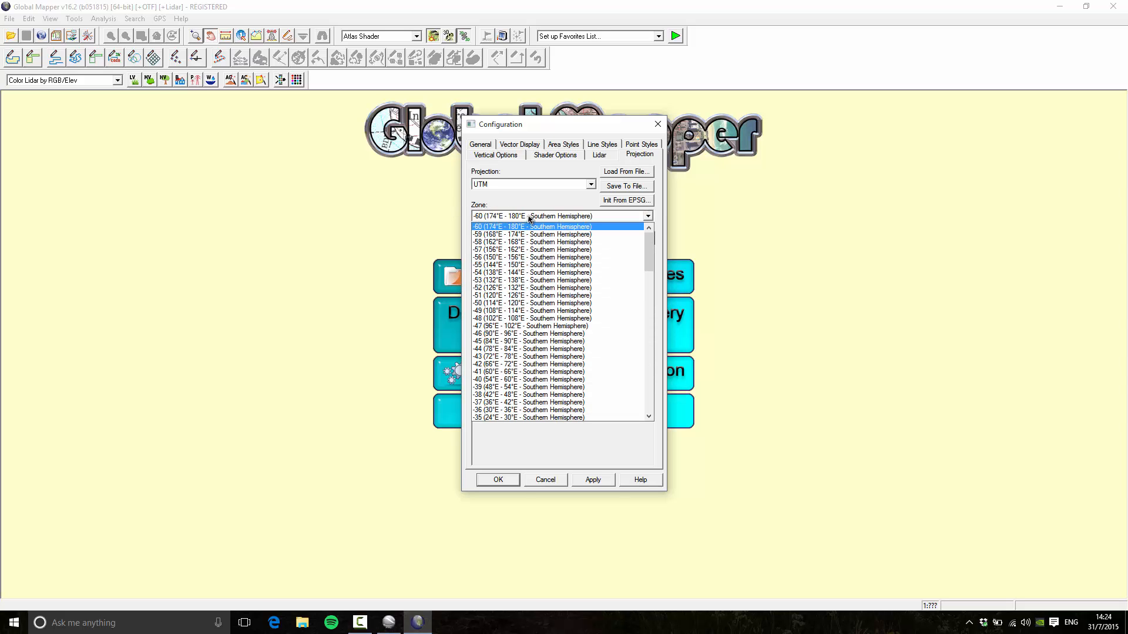
pyautogui.moveTo(650, 264); pyautogui.dragTo(650, 302)
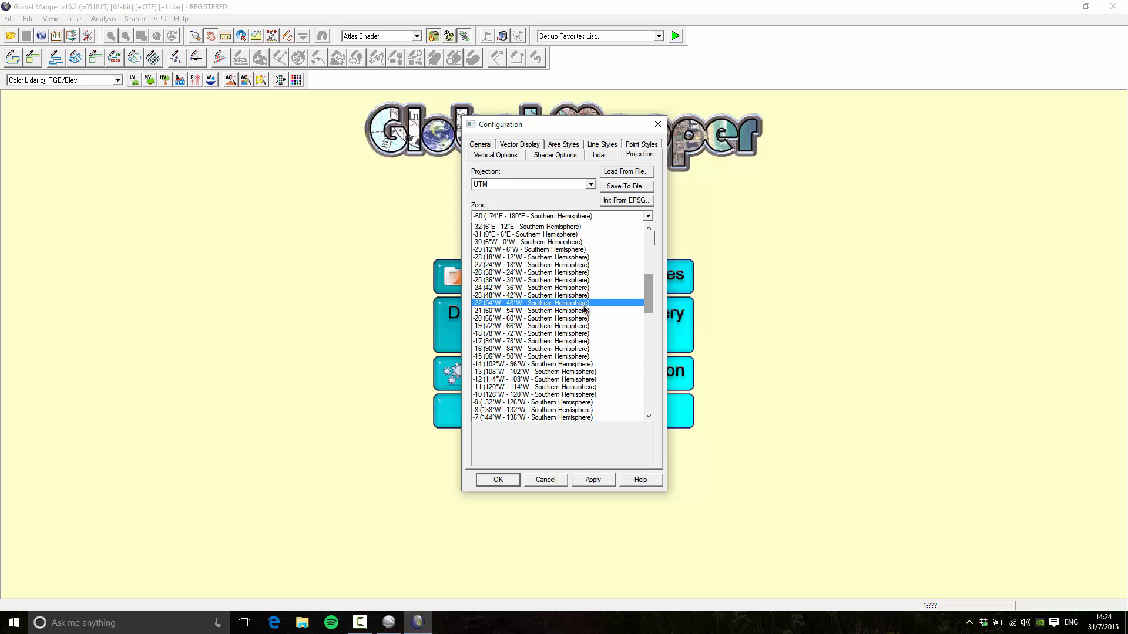
pyautogui.moveTo(648, 302)
pyautogui.mouseDown()
pyautogui.moveTo(641, 238)
pyautogui.moveTo(641, 373)
pyautogui.moveTo(630, 325)
pyautogui.moveTo(635, 251)
pyautogui.moveTo(645, 295)
pyautogui.mouseUp()
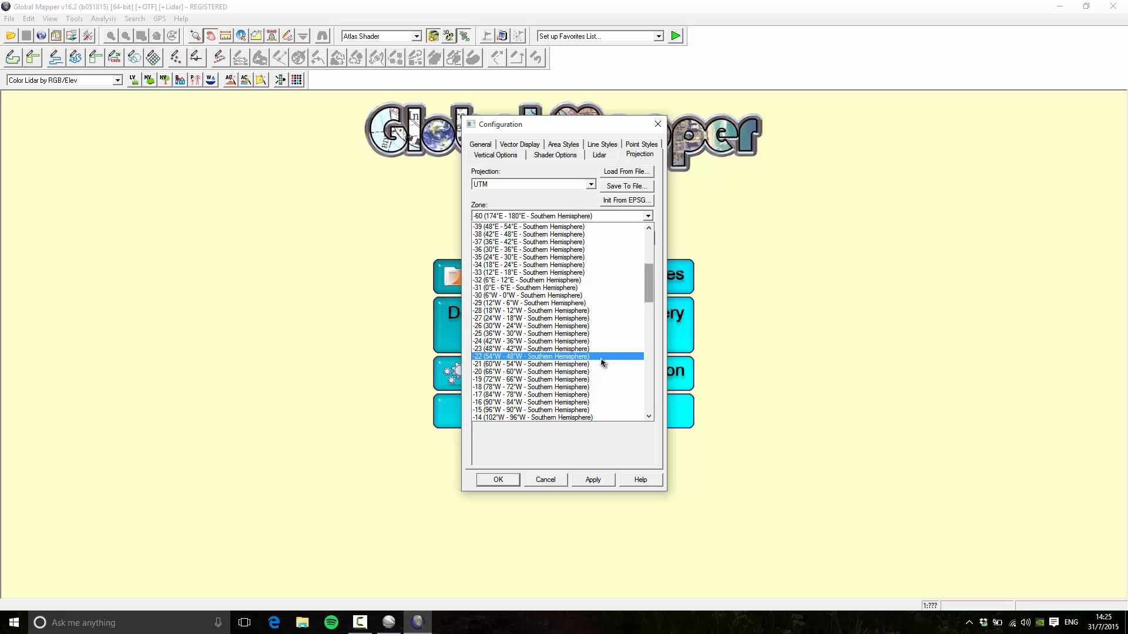
pyautogui.click(608, 357)
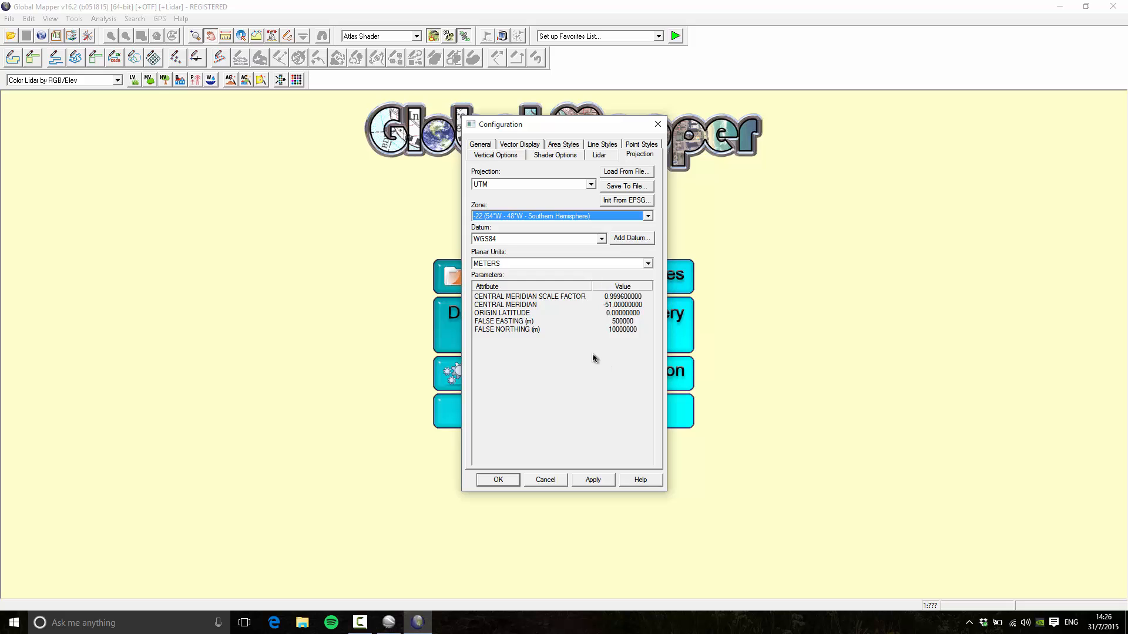
# Keep WGS84 as the datum and METERS as the planar units, and accept the projection settings.
pyautogui.click(515, 238)
pyautogui.click(485, 238)
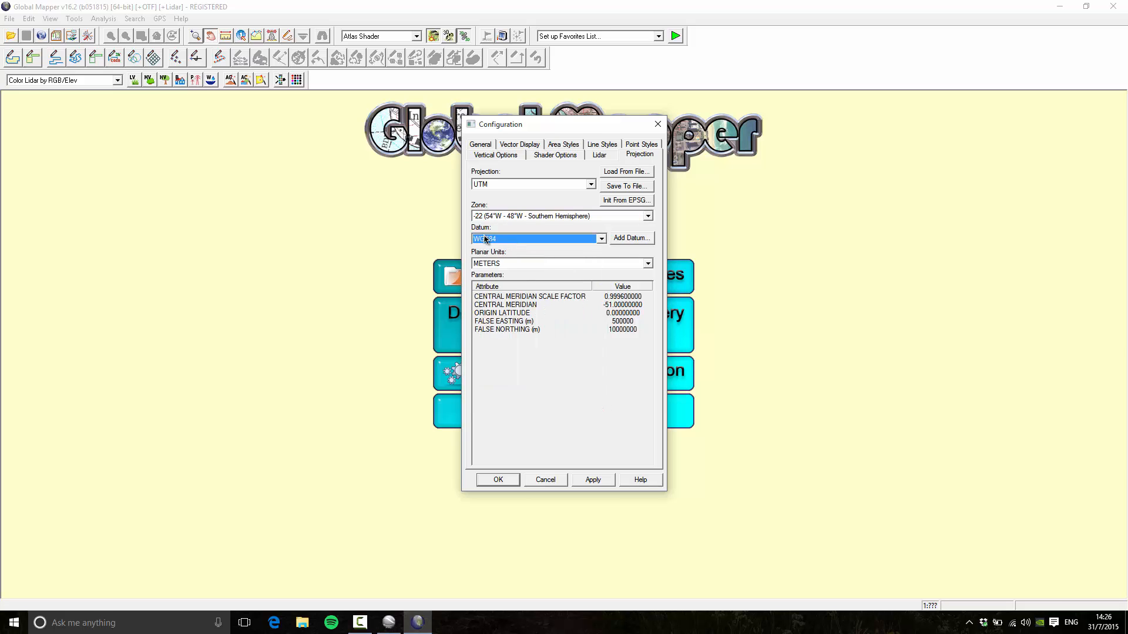
pyautogui.click(484, 265)
pyautogui.click(485, 272)
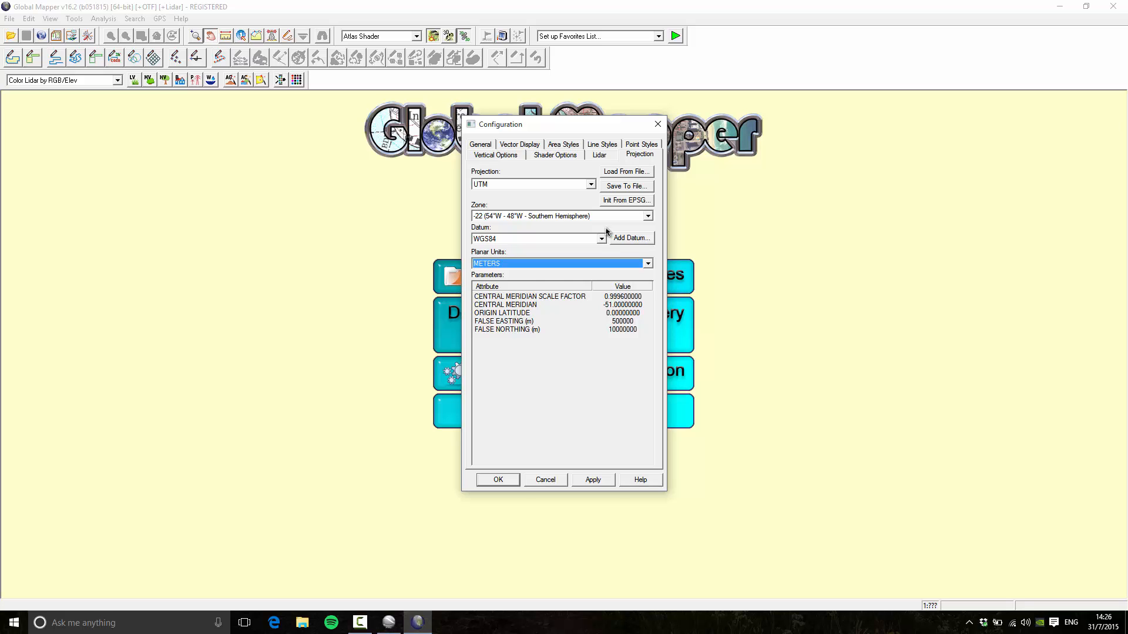
pyautogui.click(575, 484)
pyautogui.click(498, 480)
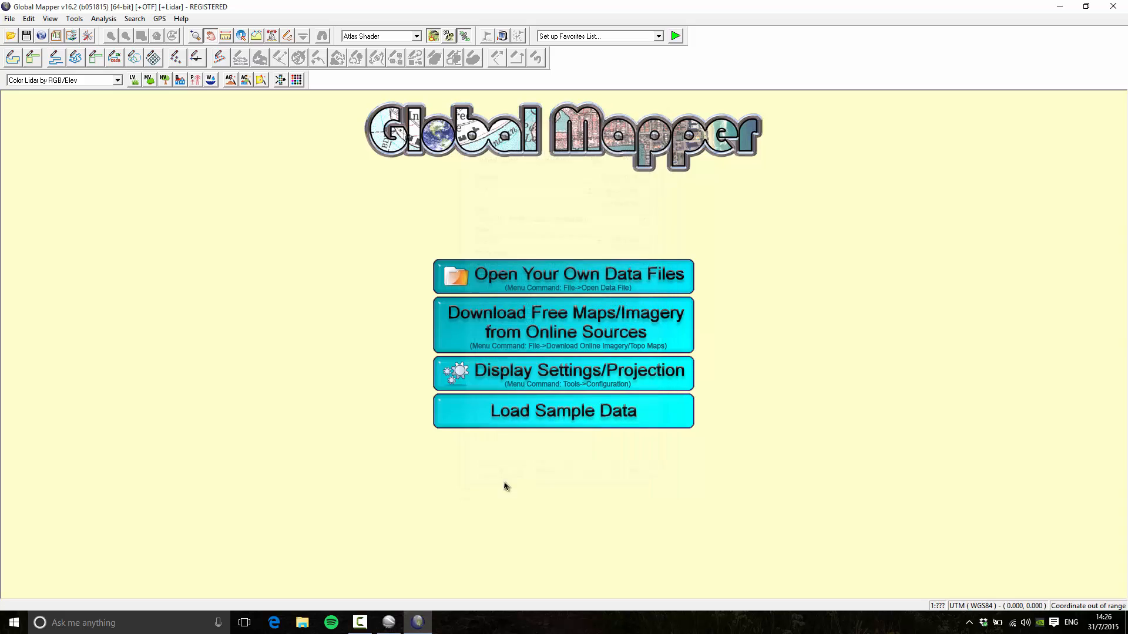
# Open the "parque" Kmz file from the Desktop as a data file.
pyautogui.click(542, 276)
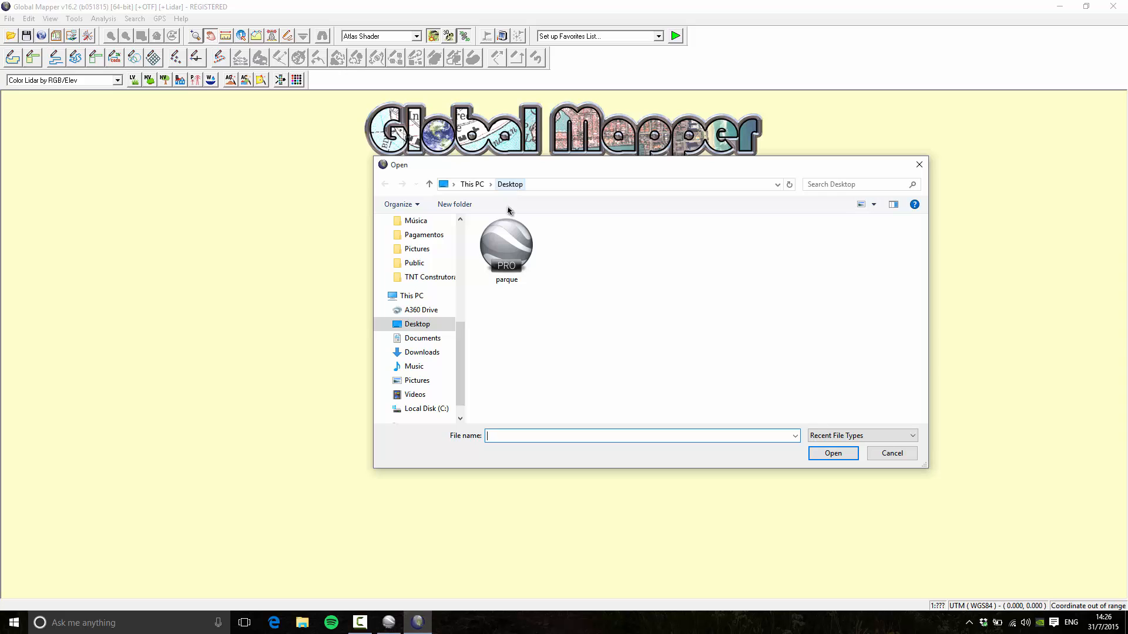
pyautogui.click(506, 249)
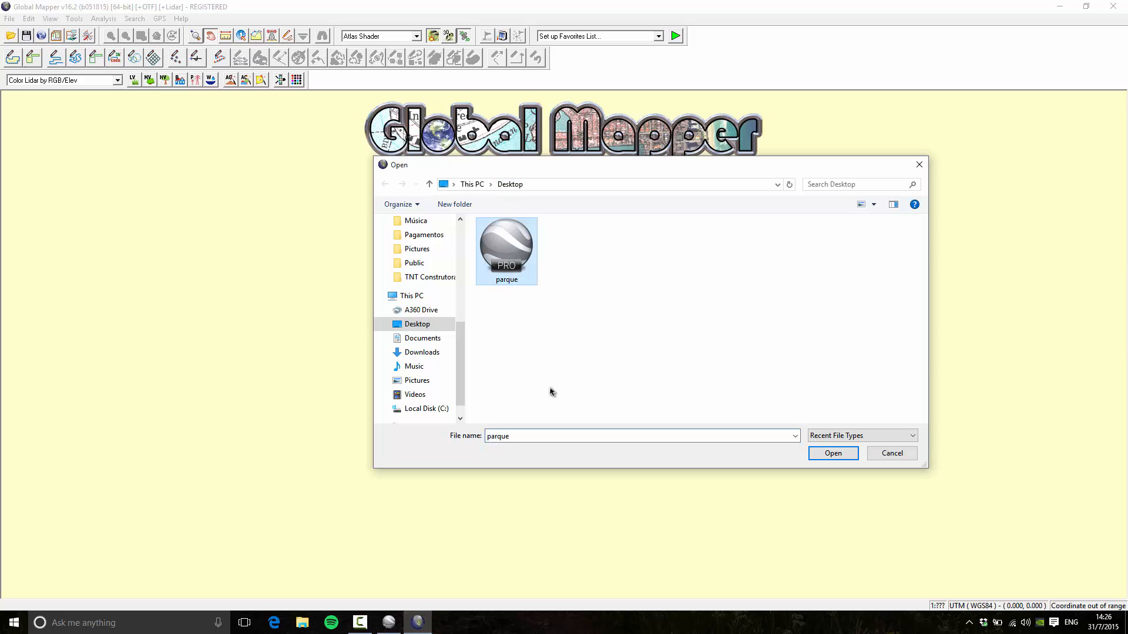
pyautogui.doubleClick(508, 251)
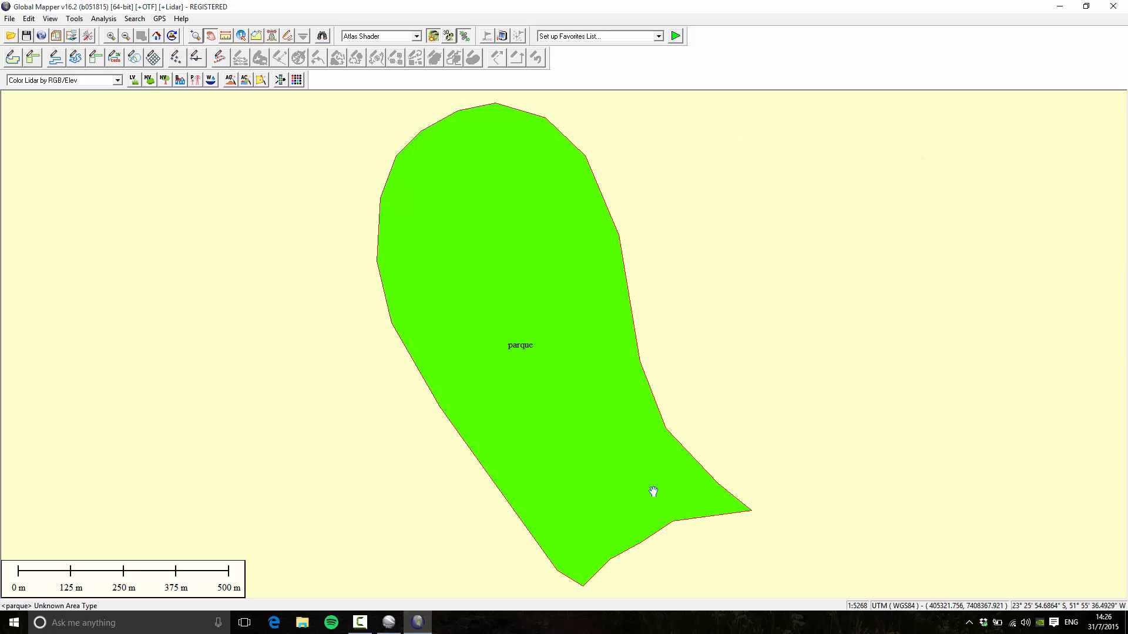
# Frame the whole park and load the ASTER GDEM v2 Worldwide Elevation Data (1 arc-second Resolution) for the current screen bounds.
pyautogui.scroll(-2, 518, 286)
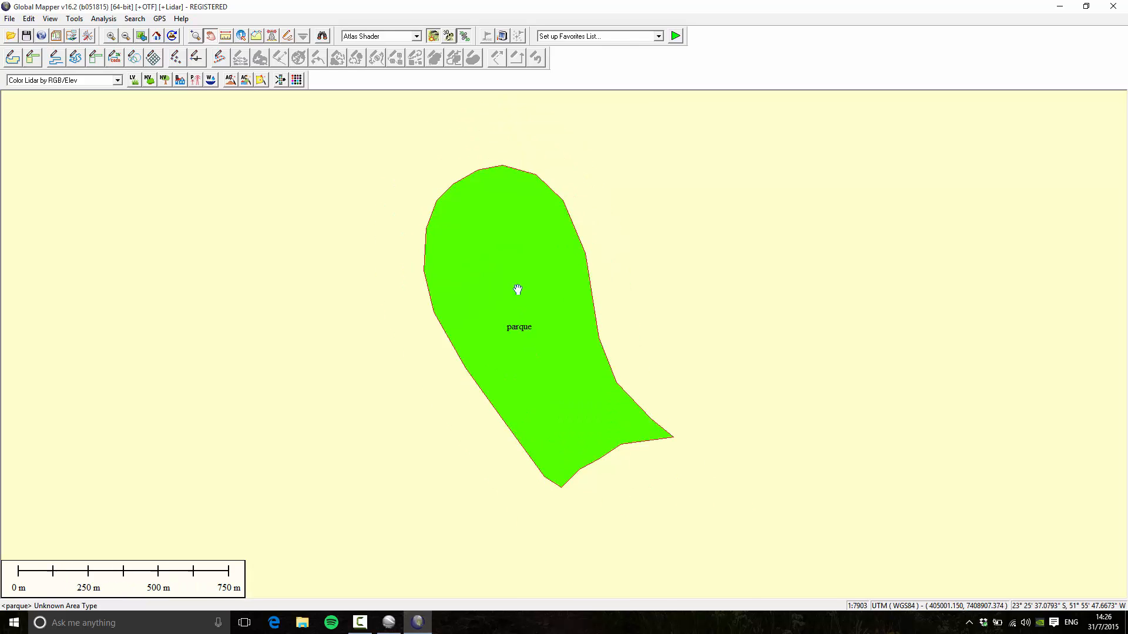
pyautogui.moveTo(491, 372); pyautogui.dragTo(569, 411)
pyautogui.scroll(2, 518, 385)
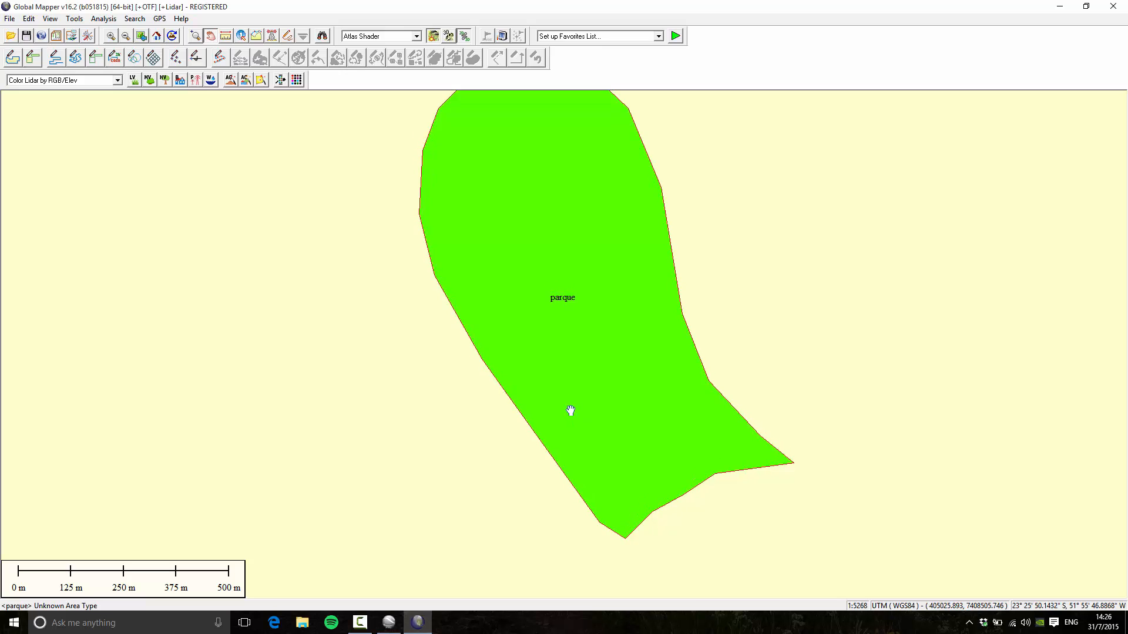
pyautogui.scroll(-2, 570, 409)
pyautogui.scroll(1, 571, 410)
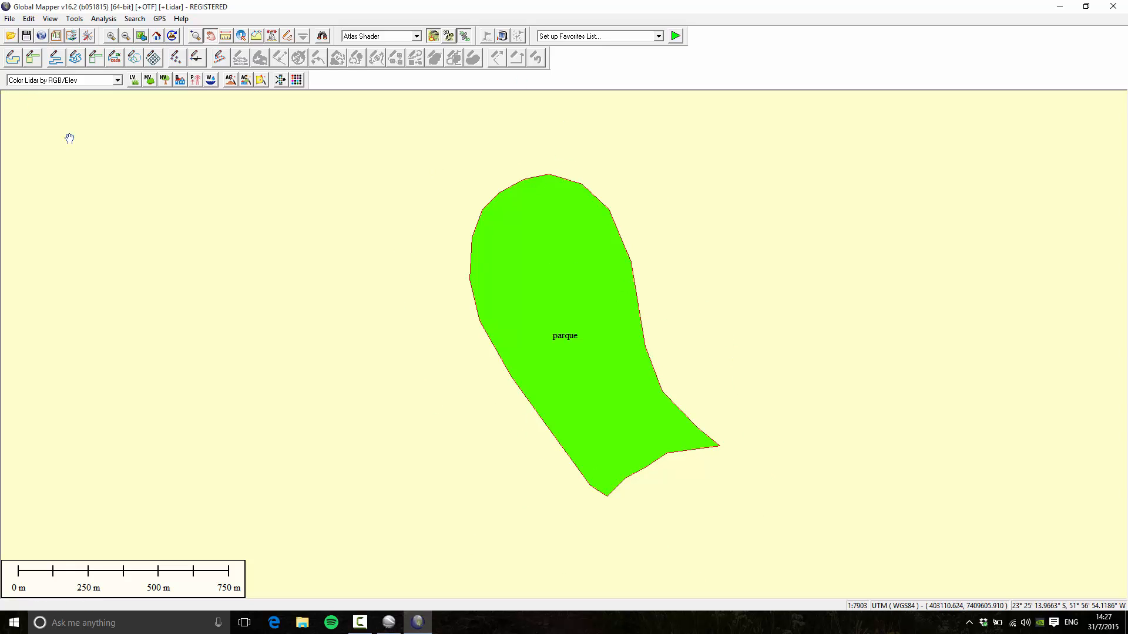
pyautogui.click(41, 37)
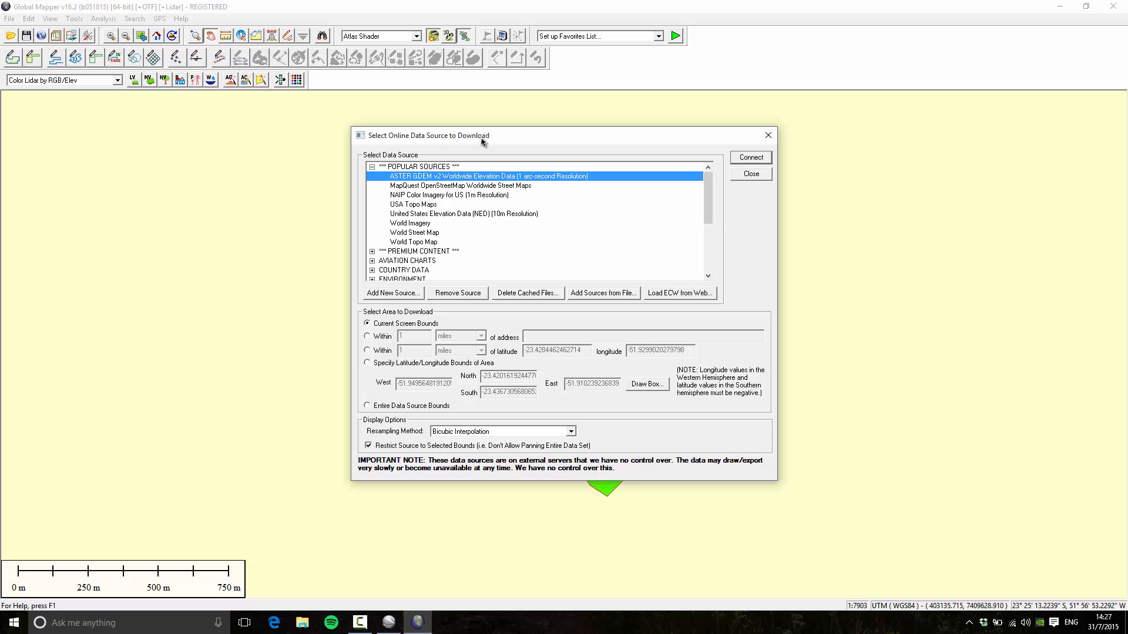
pyautogui.moveTo(709, 217); pyautogui.dragTo(716, 177)
pyautogui.click(743, 161)
pyautogui.click(745, 160)
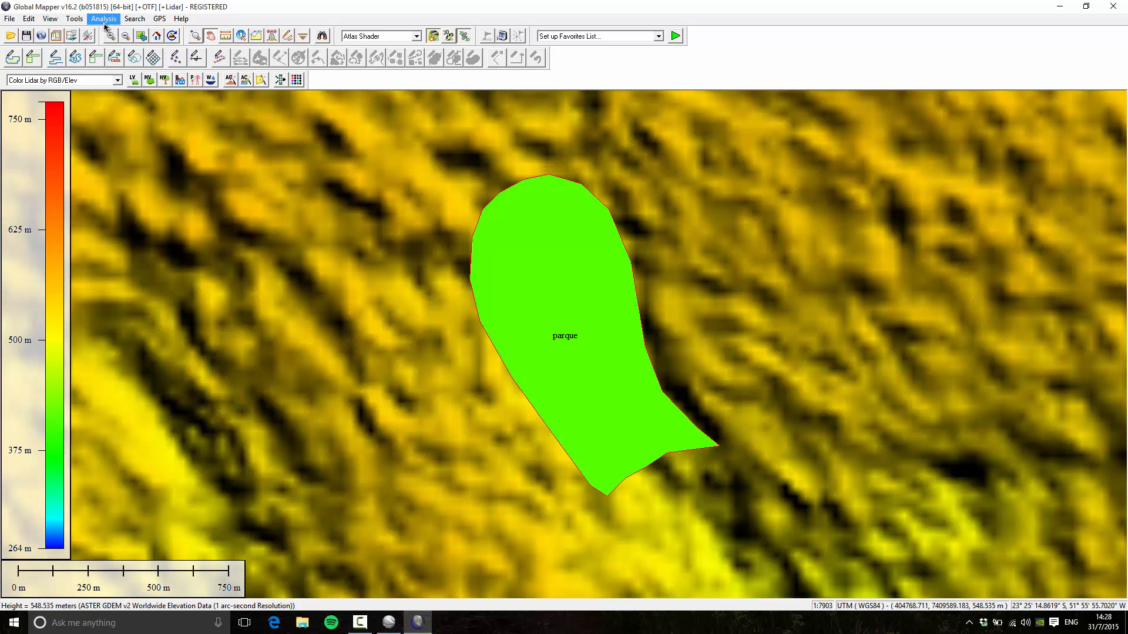
# Generate contours from the terrain grid with a contour interval of 1 meter.
pyautogui.click(105, 21)
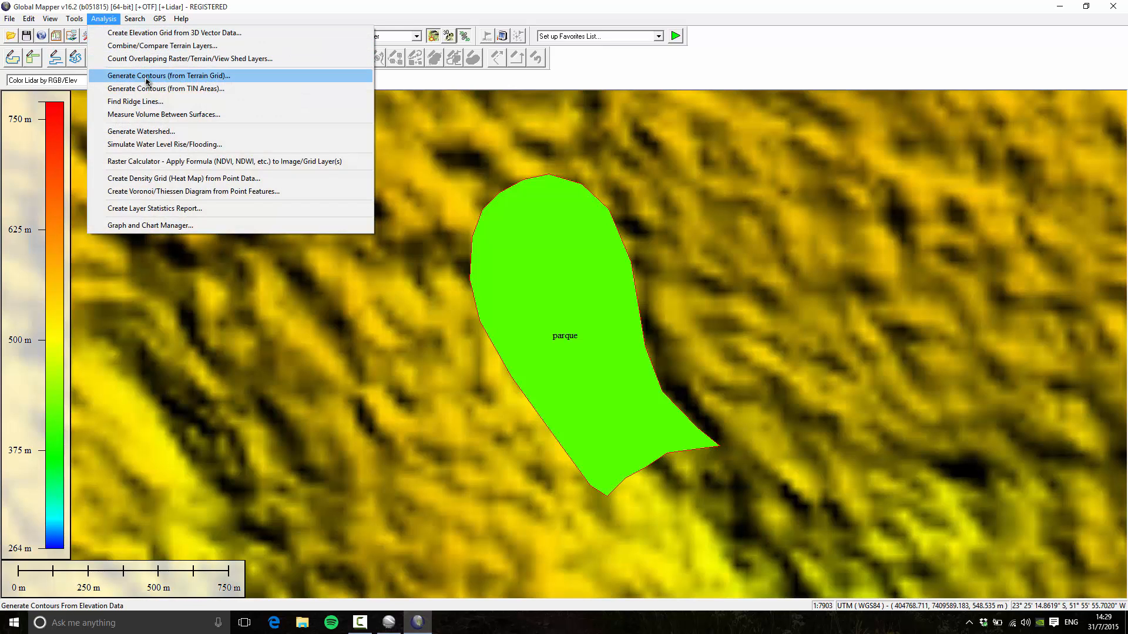
pyautogui.click(250, 81)
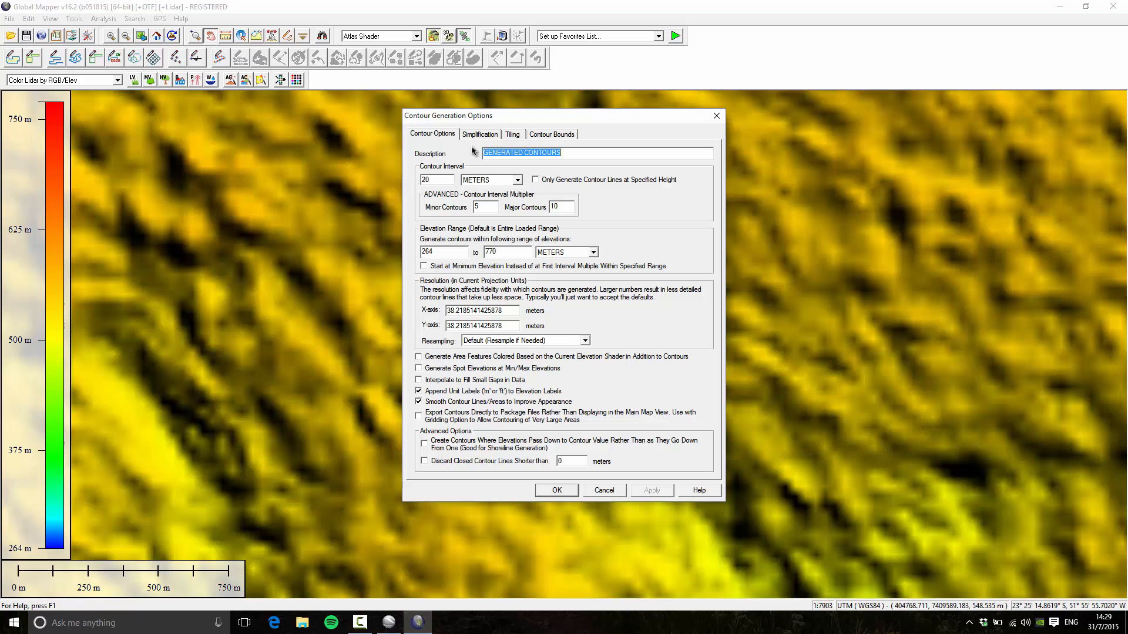
pyautogui.moveTo(513, 119); pyautogui.dragTo(788, 126)
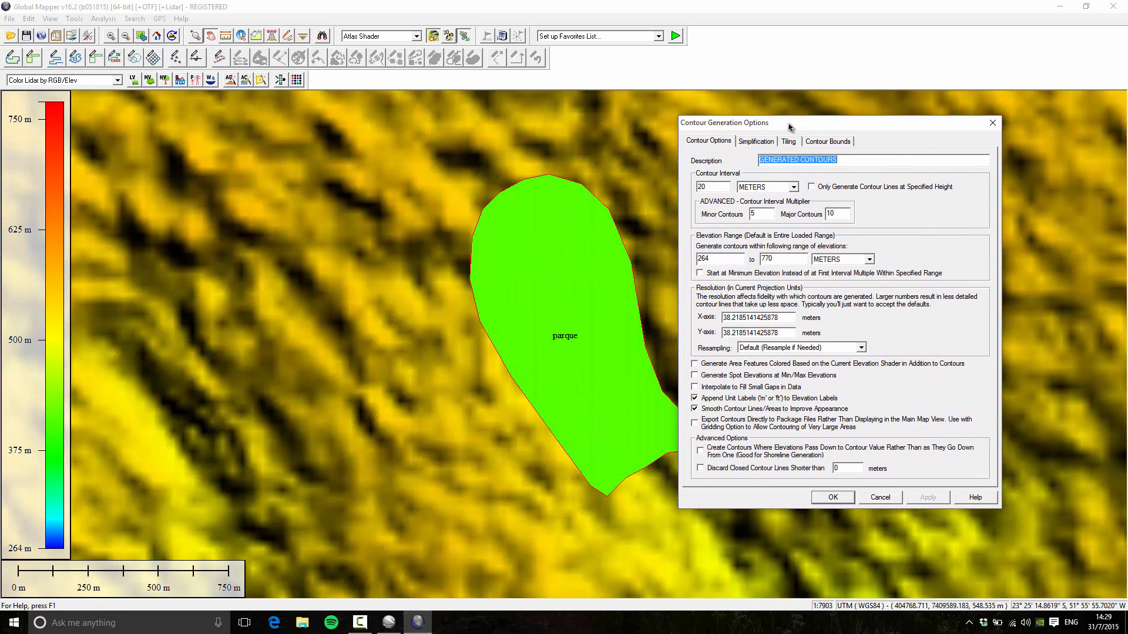
pyautogui.click(712, 190)
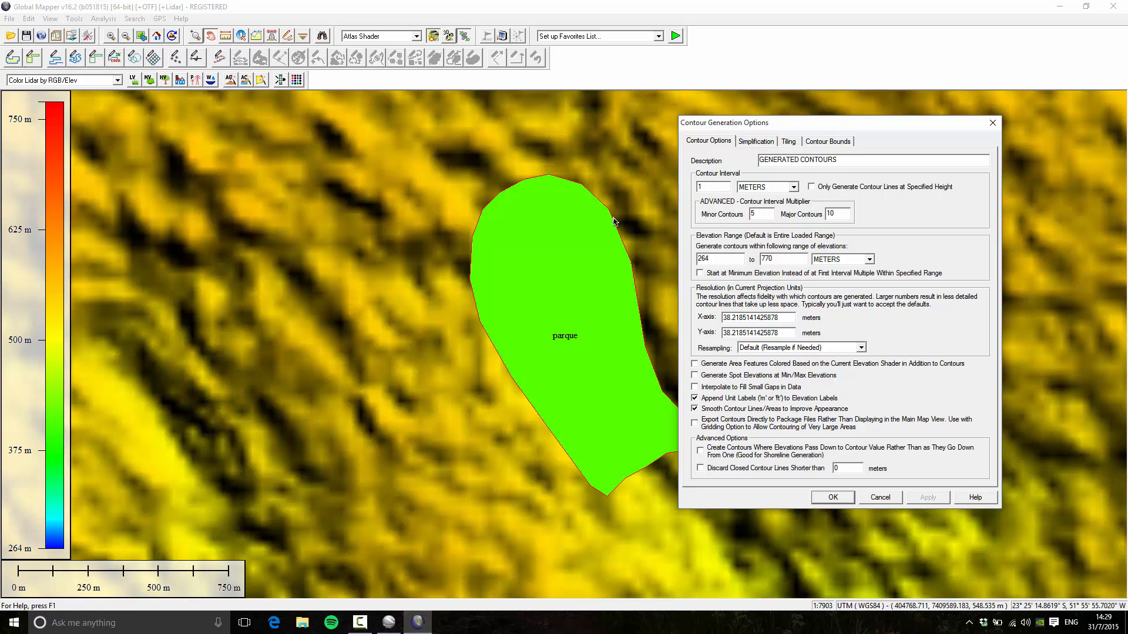
pyautogui.click(791, 189)
pyautogui.click(791, 189)
pyautogui.click(790, 191)
pyautogui.click(791, 191)
pyautogui.click(791, 190)
pyautogui.click(790, 190)
pyautogui.click(789, 190)
pyautogui.click(788, 190)
pyautogui.click(832, 501)
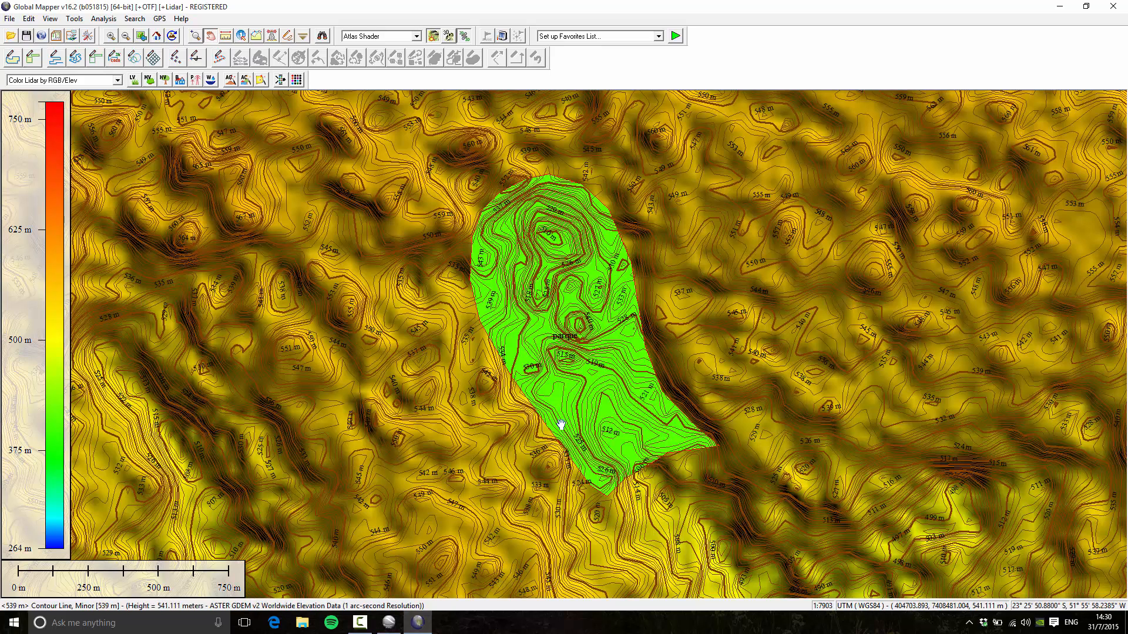
# Start a vector export of the loaded data in DWG format.
pyautogui.click(10, 18)
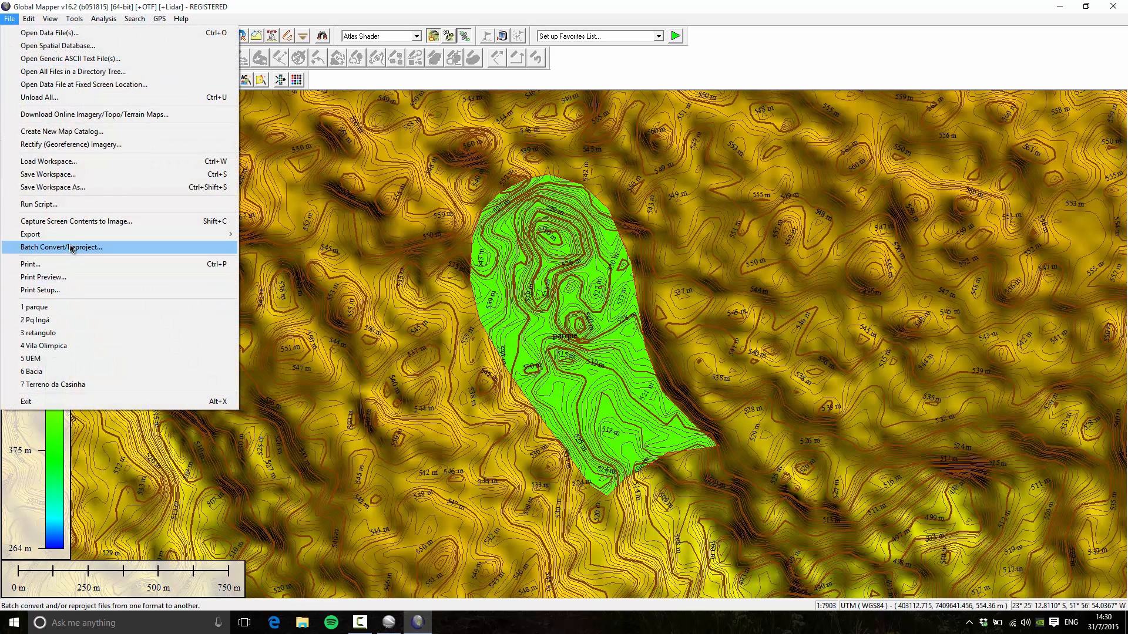
pyautogui.moveTo(92, 238)
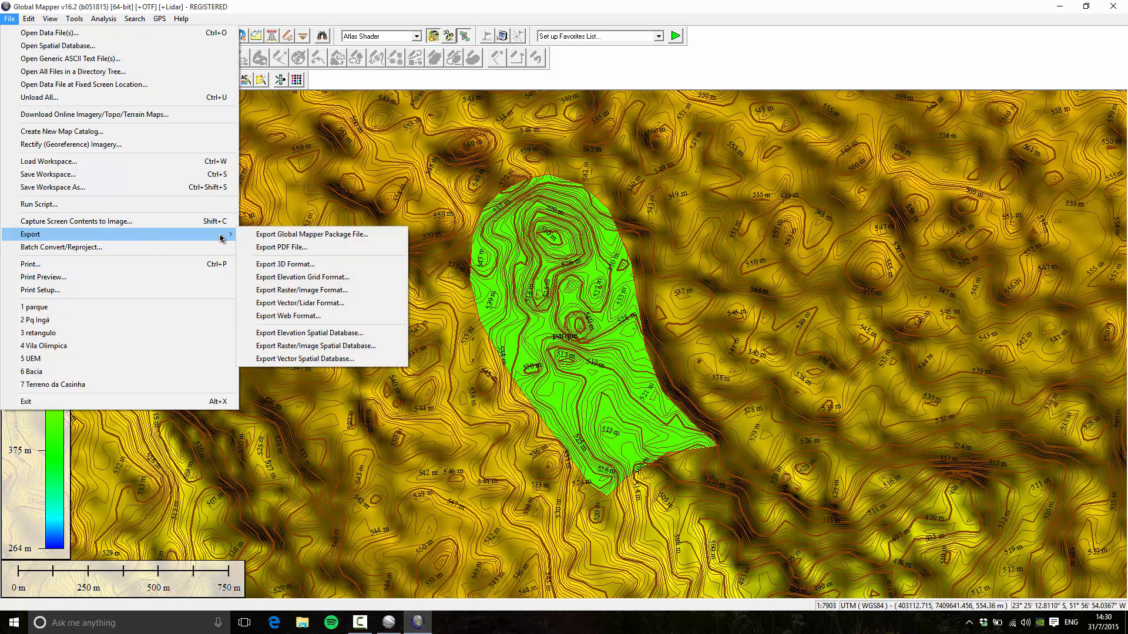
pyautogui.click(320, 304)
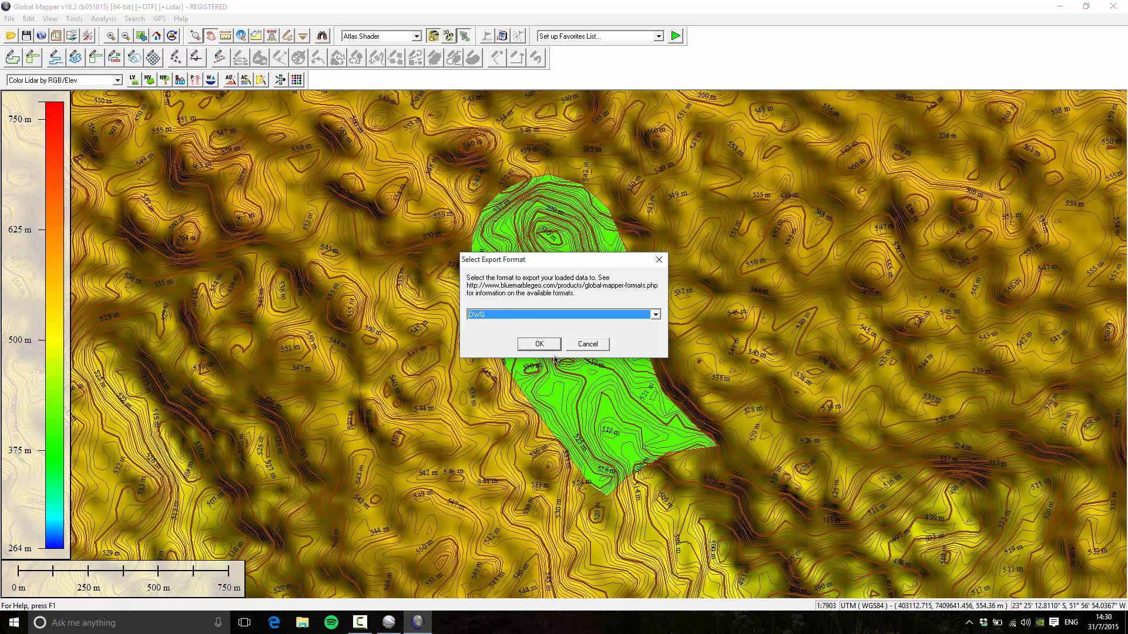
pyautogui.click(537, 345)
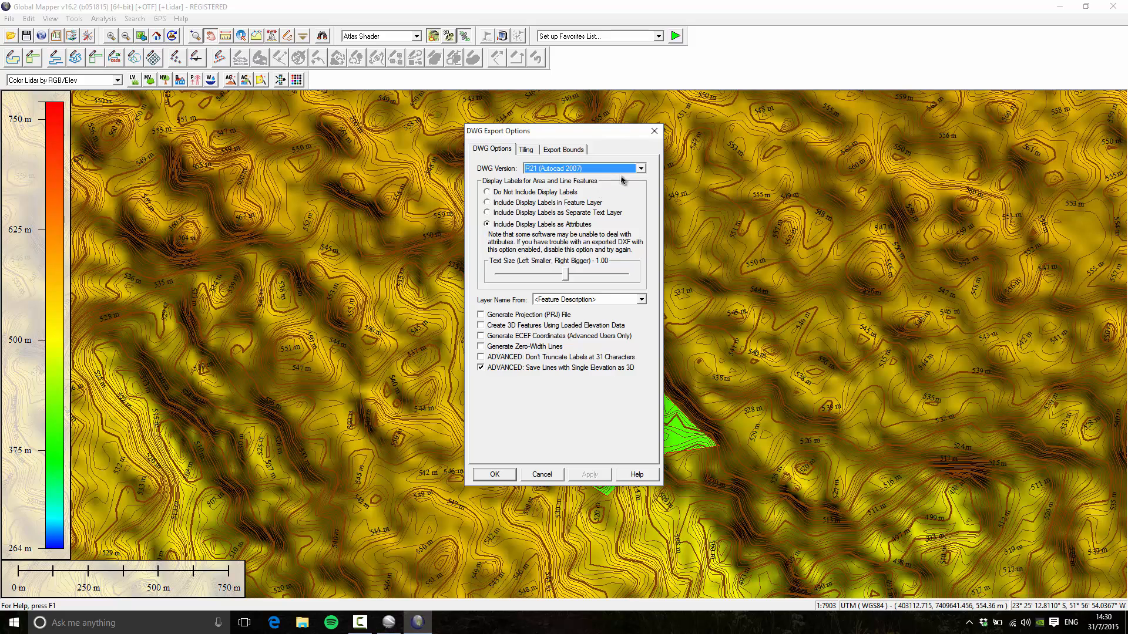
# Keep R21 (Autocad 2007) as the DWG version, reduce the label text size, and accept the export options.
pyautogui.click(642, 171)
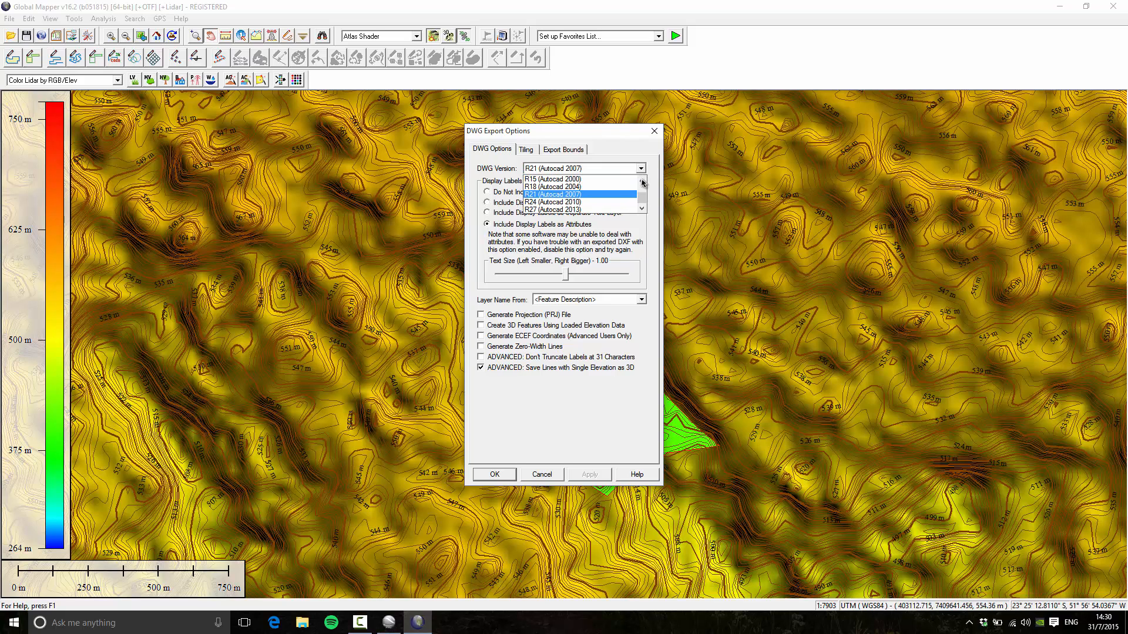
pyautogui.moveTo(642, 197); pyautogui.dragTo(647, 207)
pyautogui.click(604, 195)
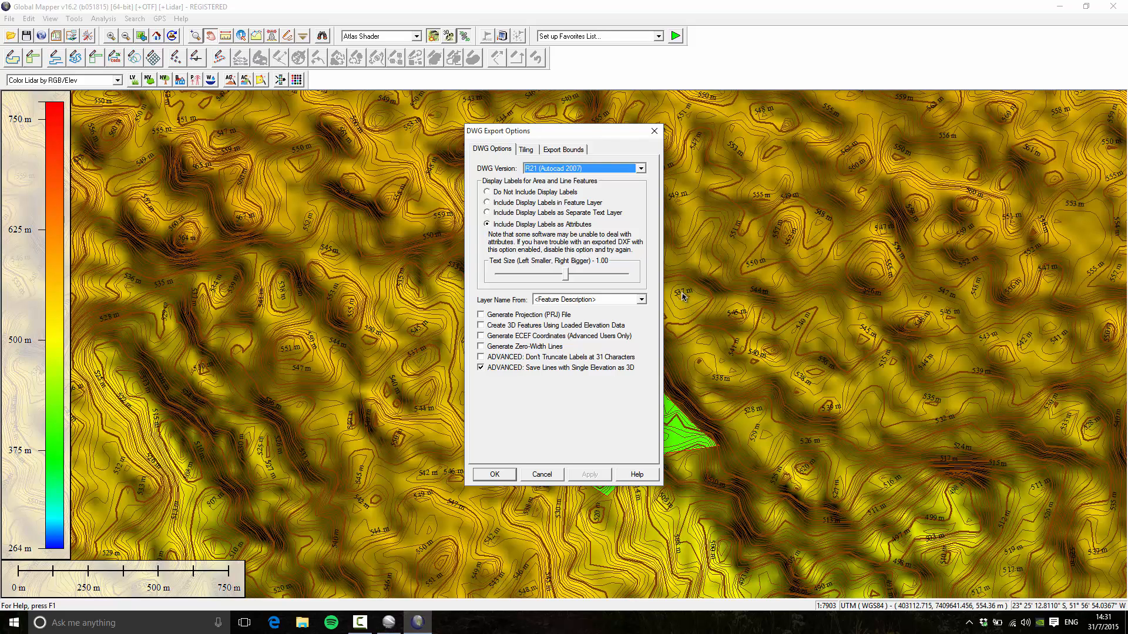
pyautogui.click(566, 280)
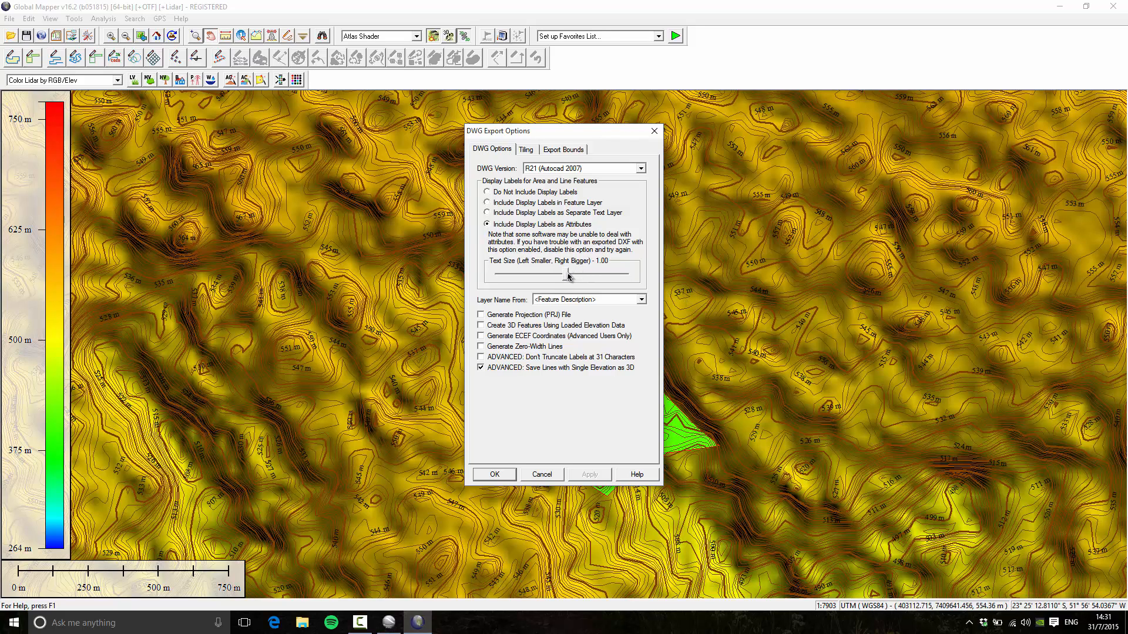
pyautogui.moveTo(568, 277); pyautogui.dragTo(546, 276)
pyautogui.click(494, 474)
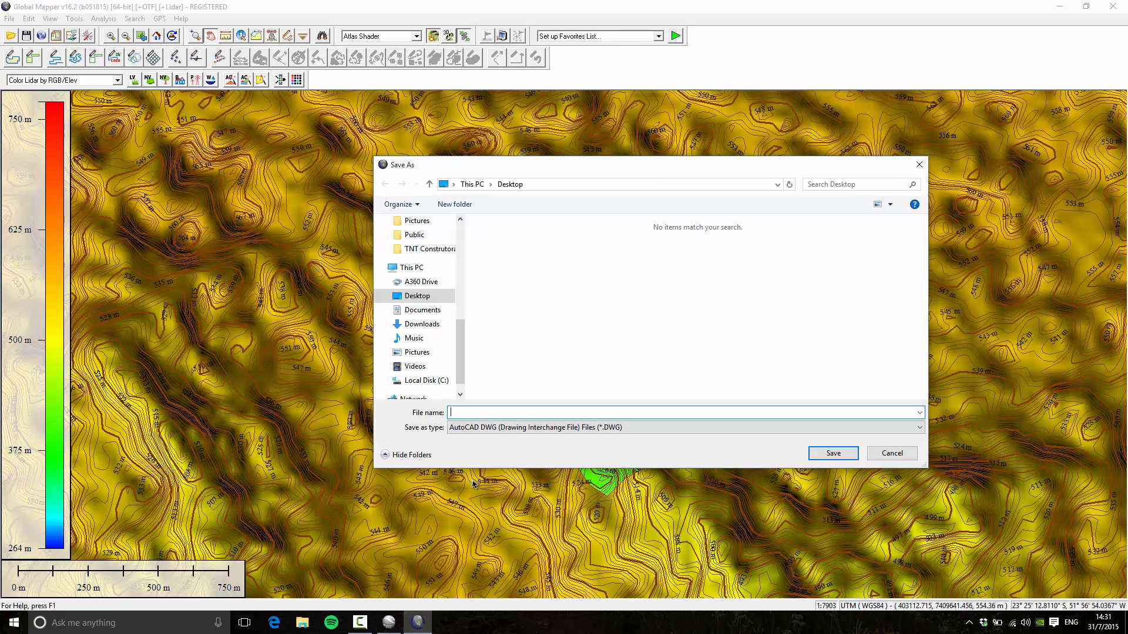
# Save the DWG export on the Desktop under the name "parque".
pyautogui.write('pa')
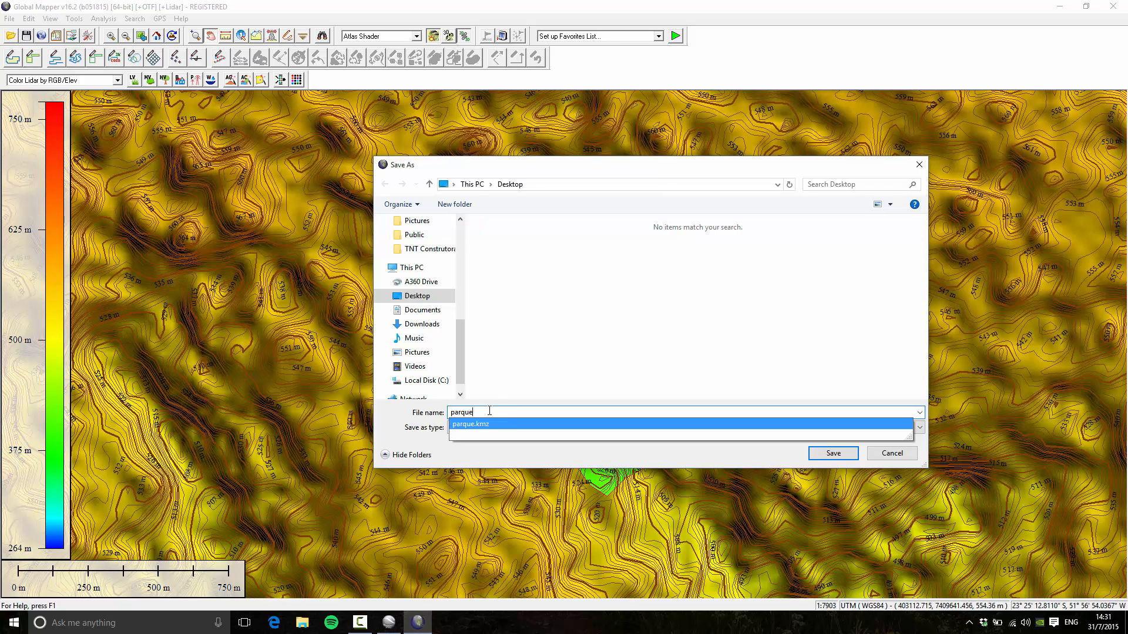
pyautogui.write('rque')
pyautogui.click(509, 456)
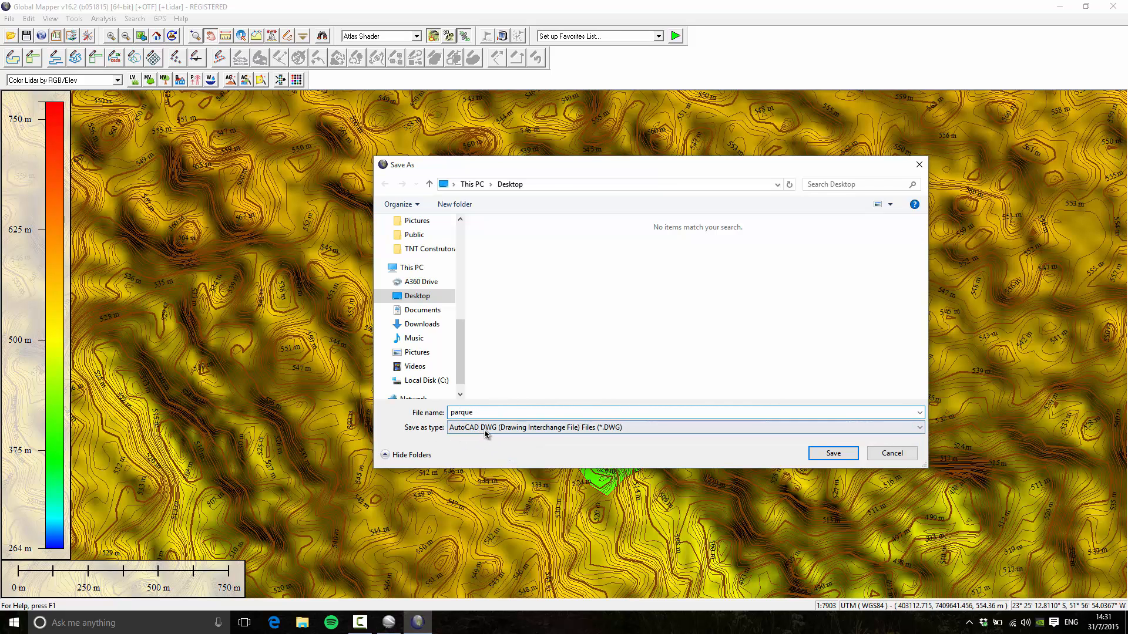
pyautogui.click(852, 455)
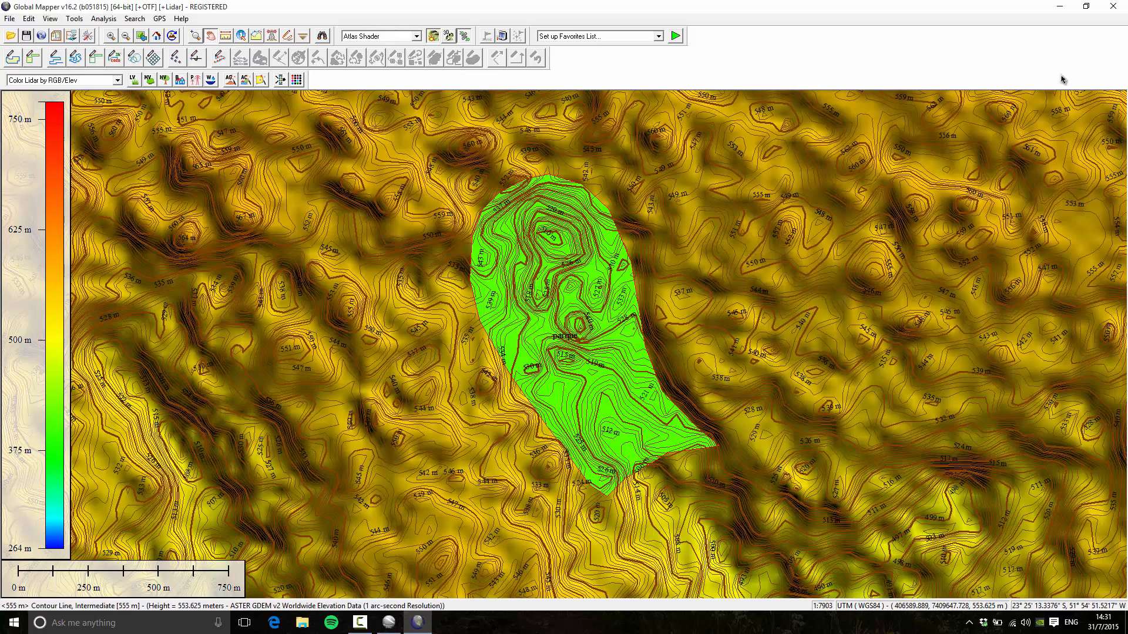
# Go to the desktop and open the exported parque DWG in AutoCAD, continuing despite its foreign origin.
pyautogui.click(1059, 7)
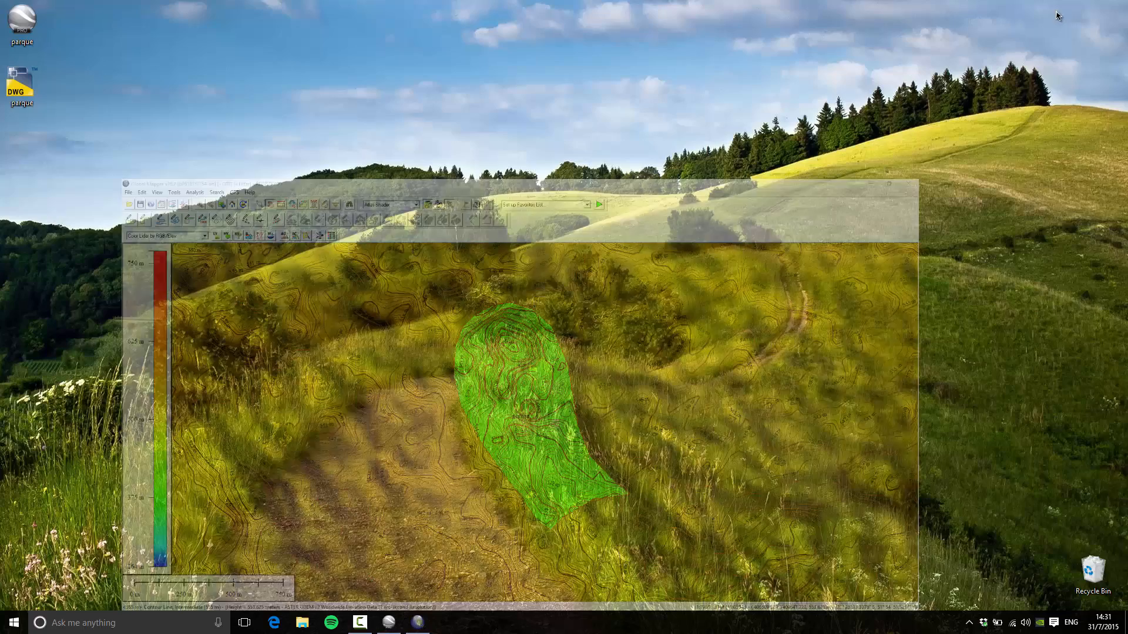
pyautogui.moveTo(23, 87); pyautogui.dragTo(106, 44)
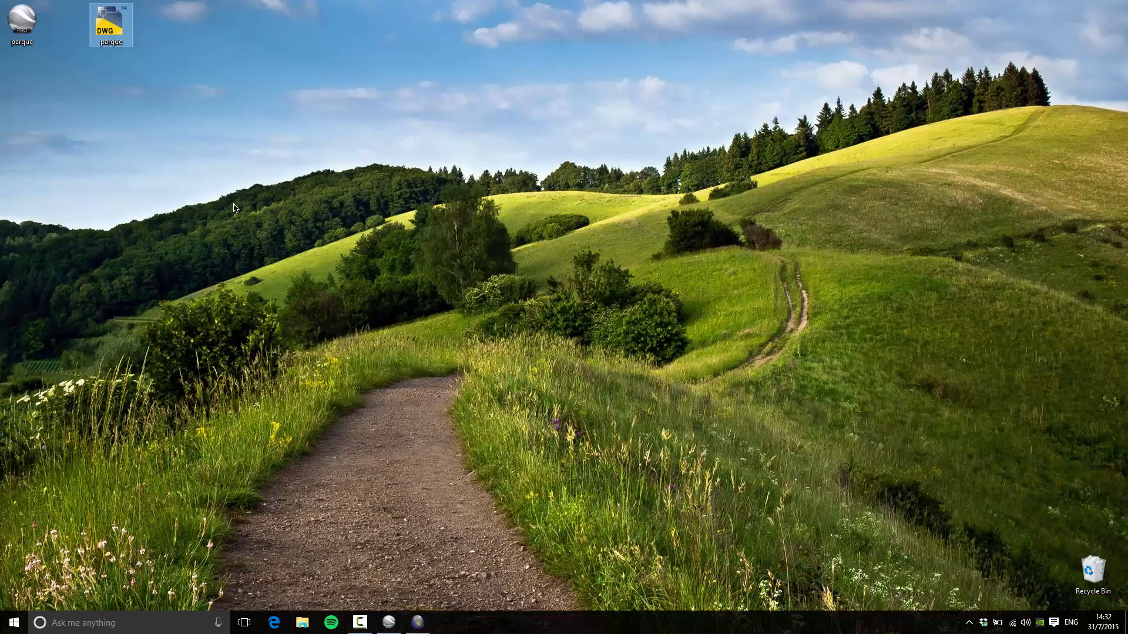
pyautogui.doubleClick(110, 27)
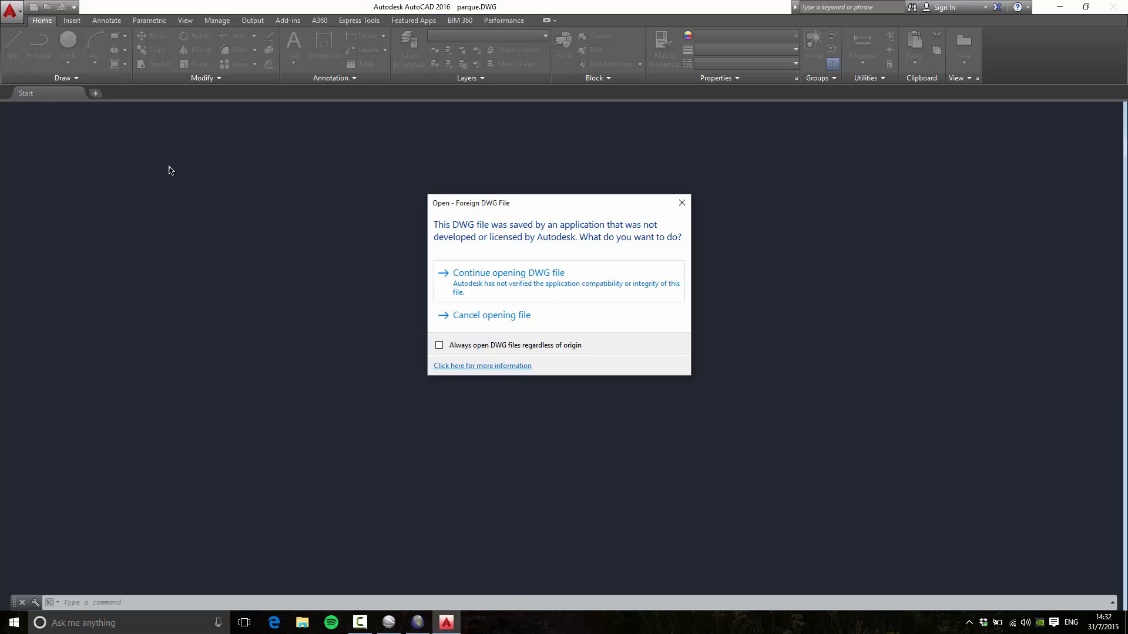
pyautogui.click(470, 273)
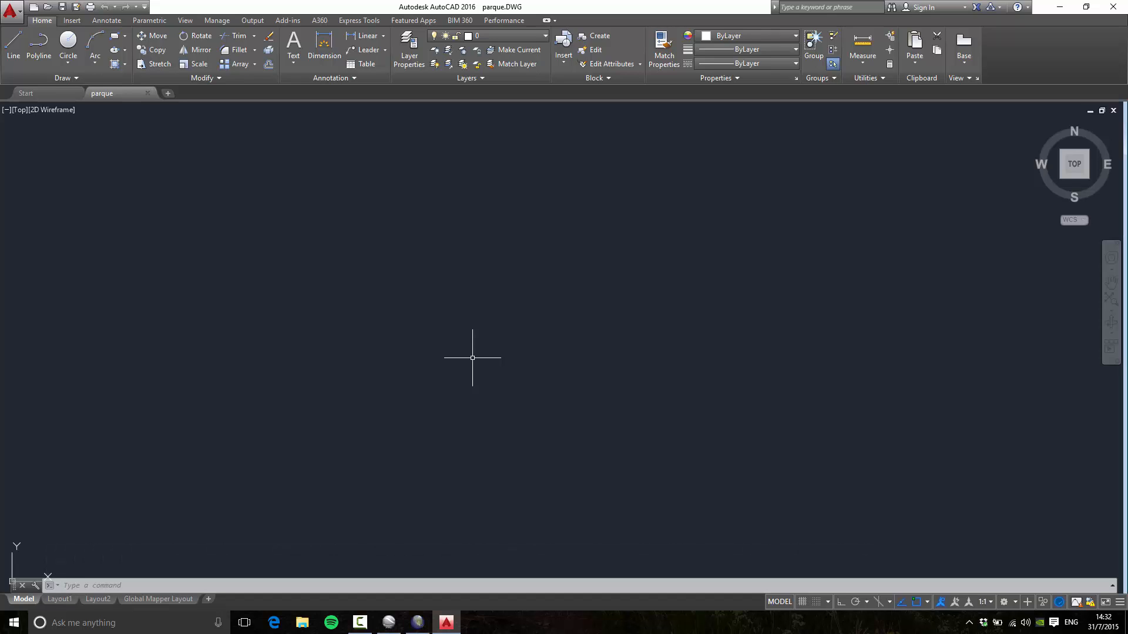
# Zoom to the drawing extents and examine the contour lines and elevation labels in and around the park boundary.
pyautogui.press('Return')
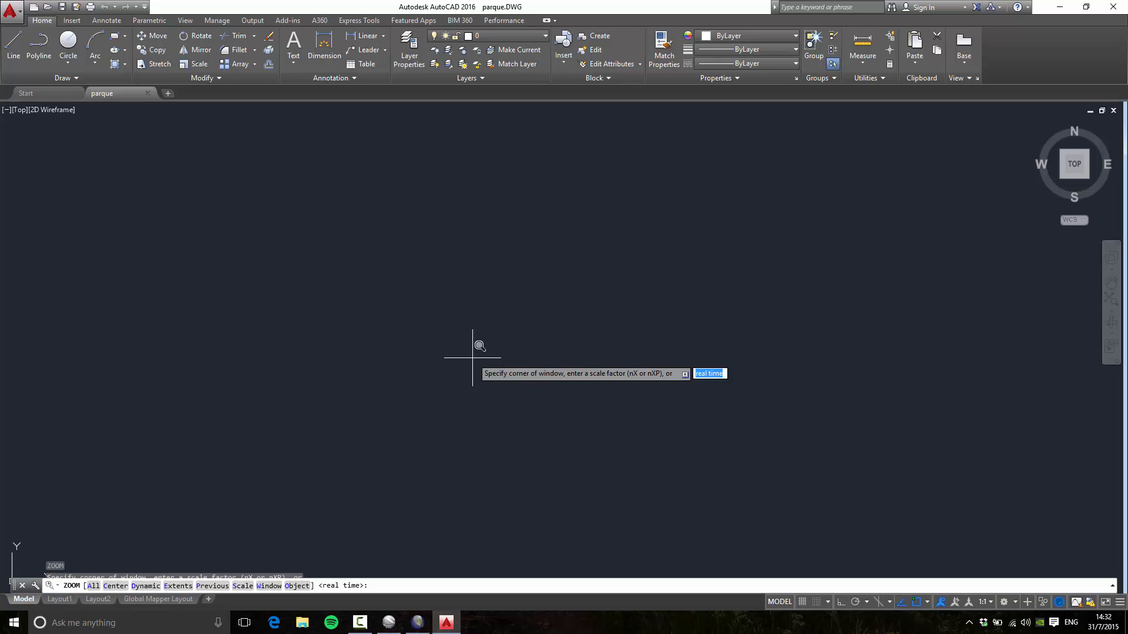
pyautogui.write('e')
pyautogui.press('Return')
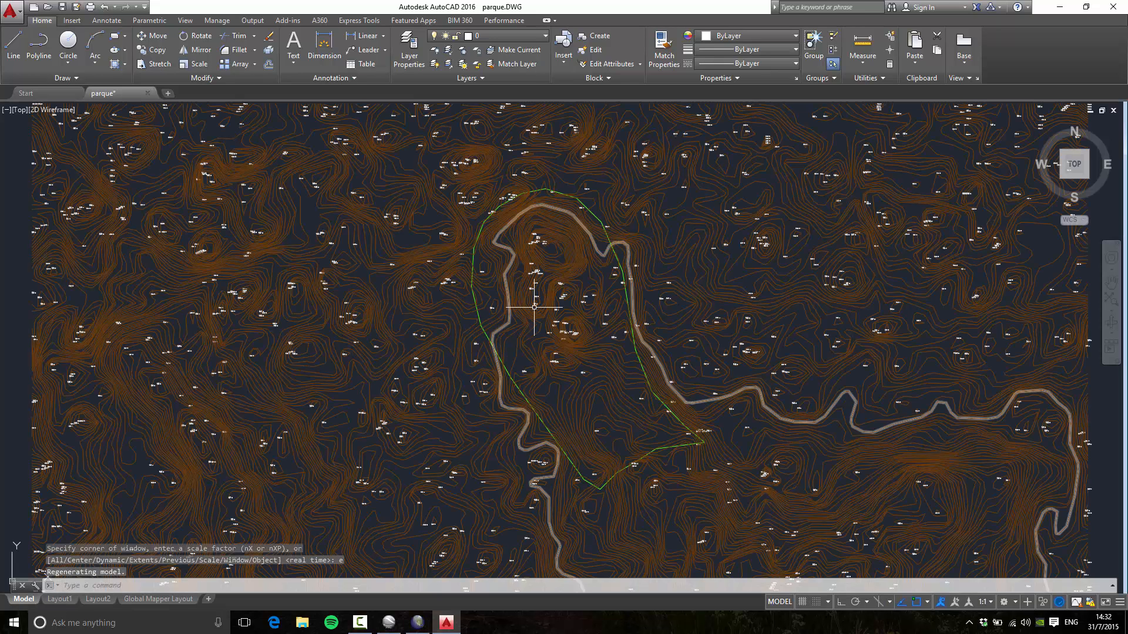
pyautogui.scroll(-6, 534, 298)
pyautogui.scroll(4, 555, 294)
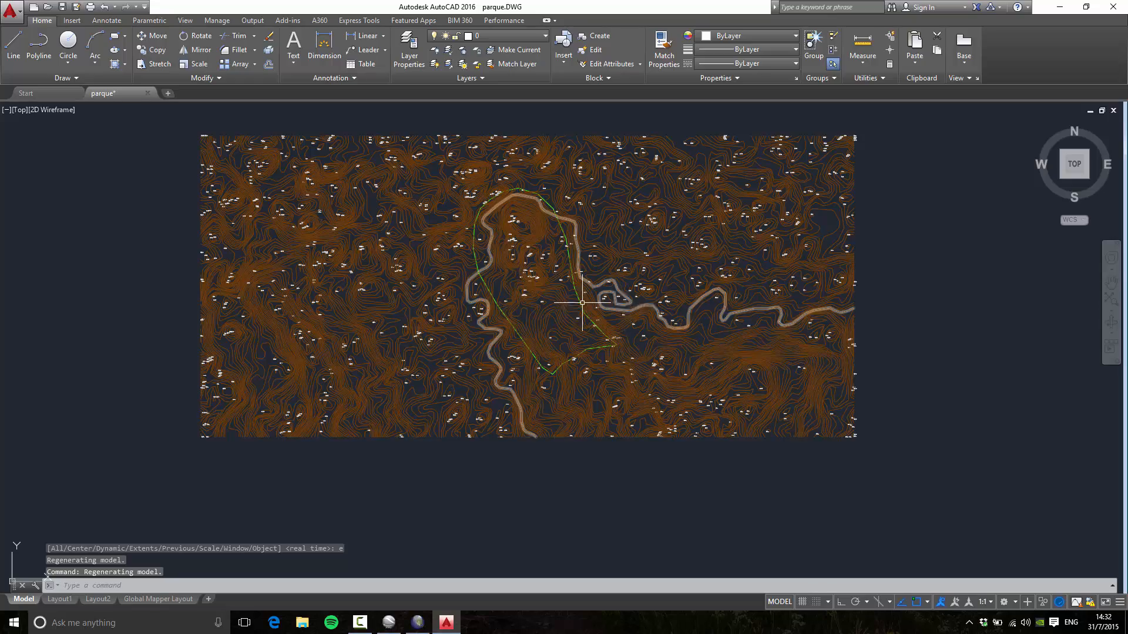
pyautogui.scroll(10, 528, 273)
pyautogui.scroll(-2, 502, 269)
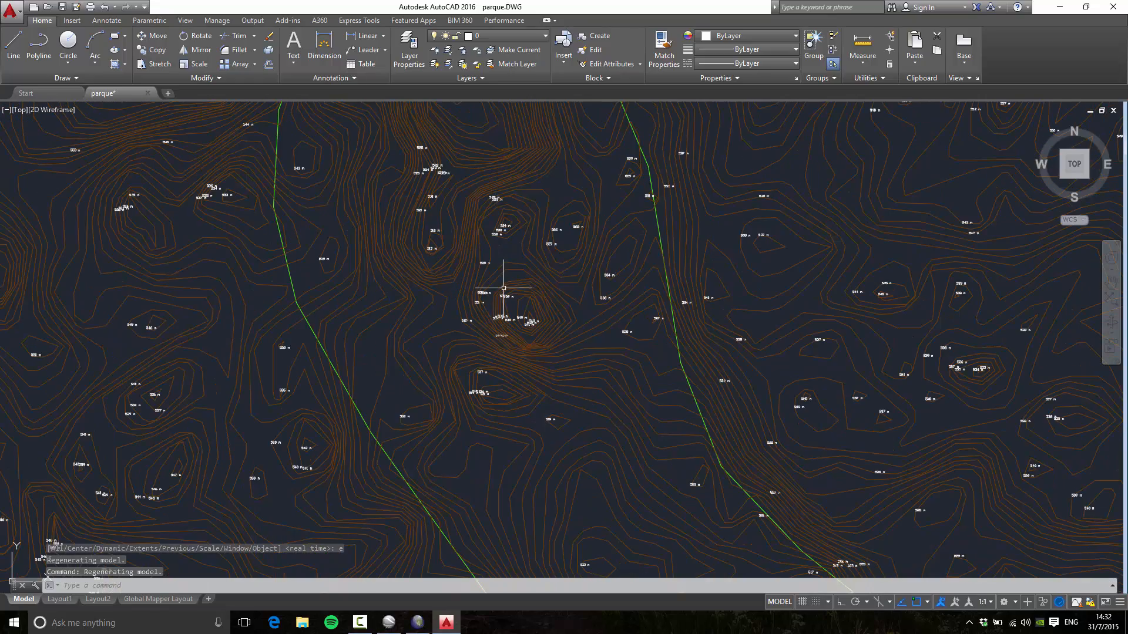
pyautogui.scroll(-3, 378, 264)
pyautogui.scroll(-3, 408, 347)
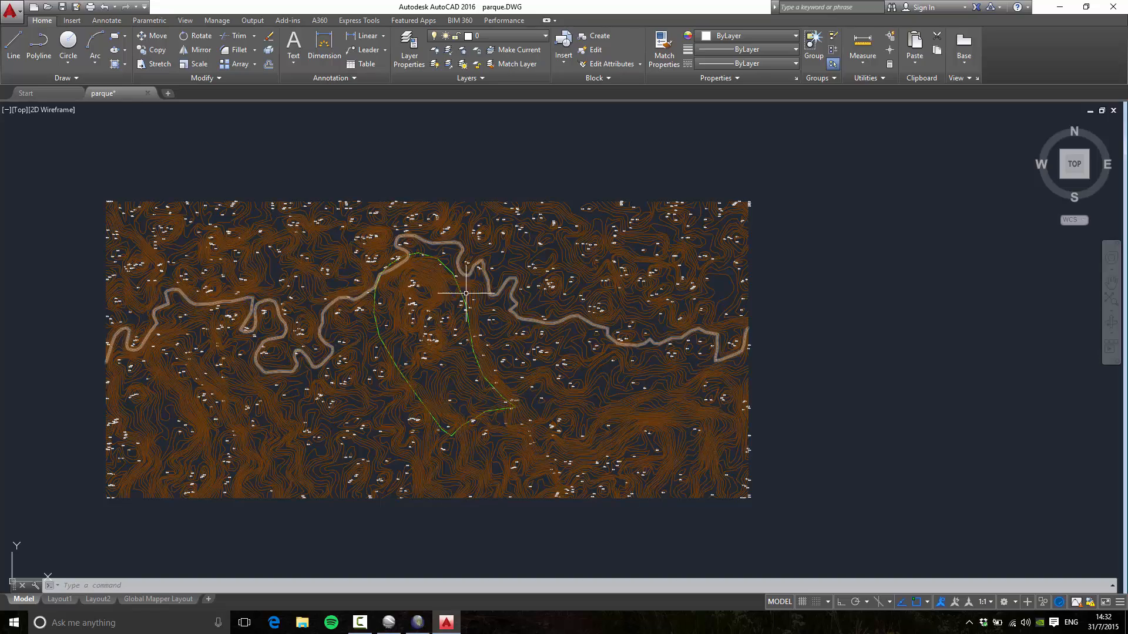
pyautogui.scroll(8, 449, 371)
pyautogui.scroll(-5, 446, 374)
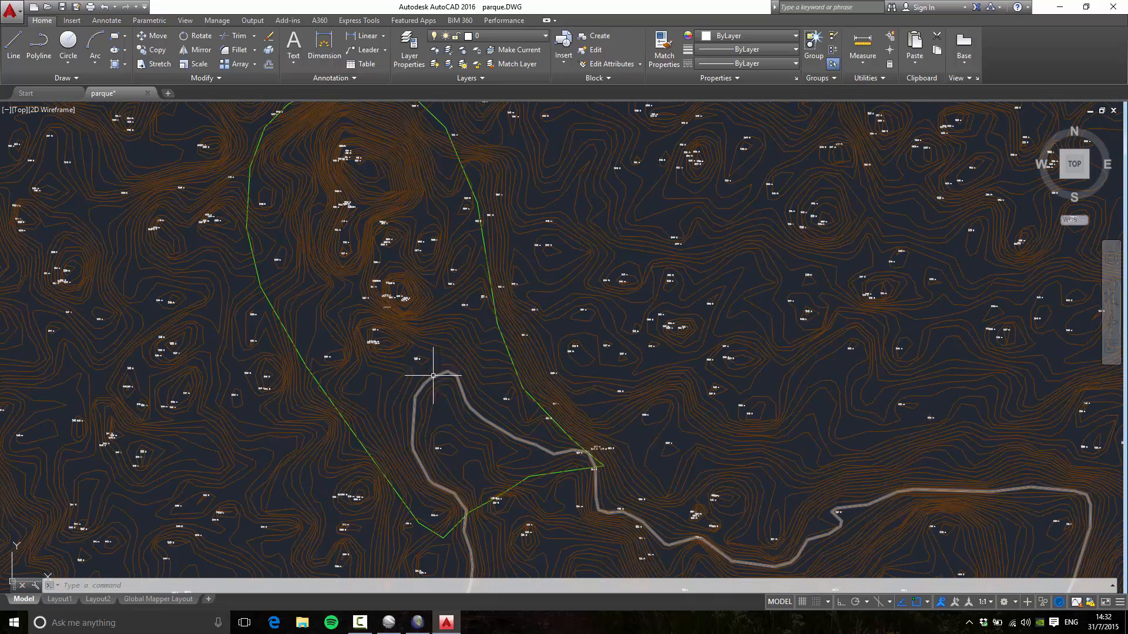
pyautogui.scroll(7, 338, 382)
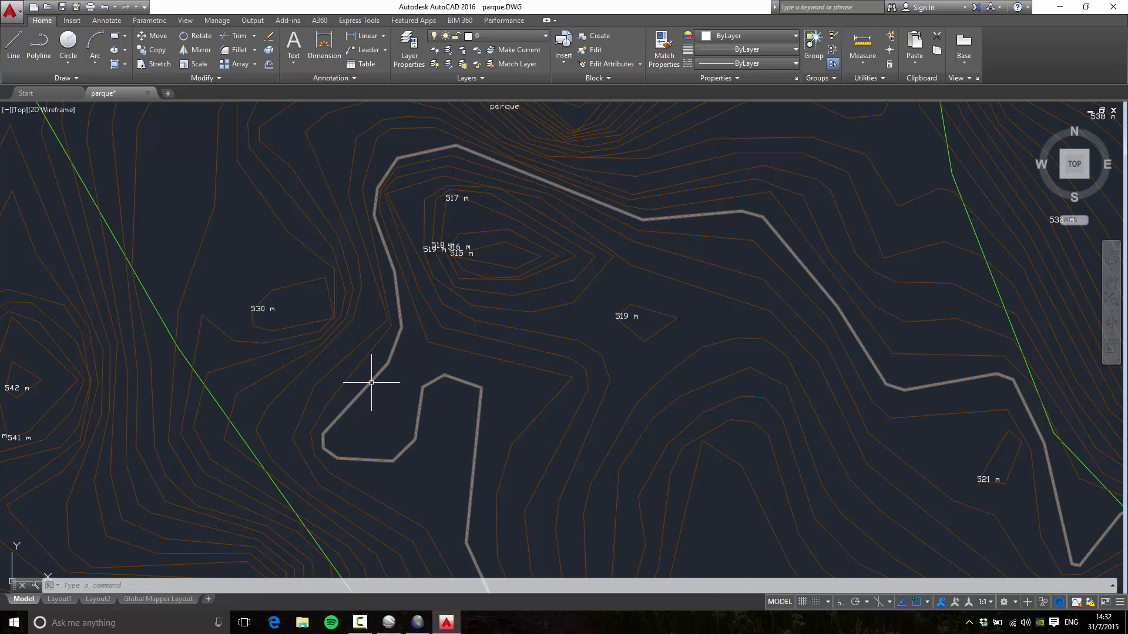
# Inspect the properties of a contour line inside the park, including its elevation, and close the properties display.
pyautogui.click(369, 381)
pyautogui.rightClick(370, 382)
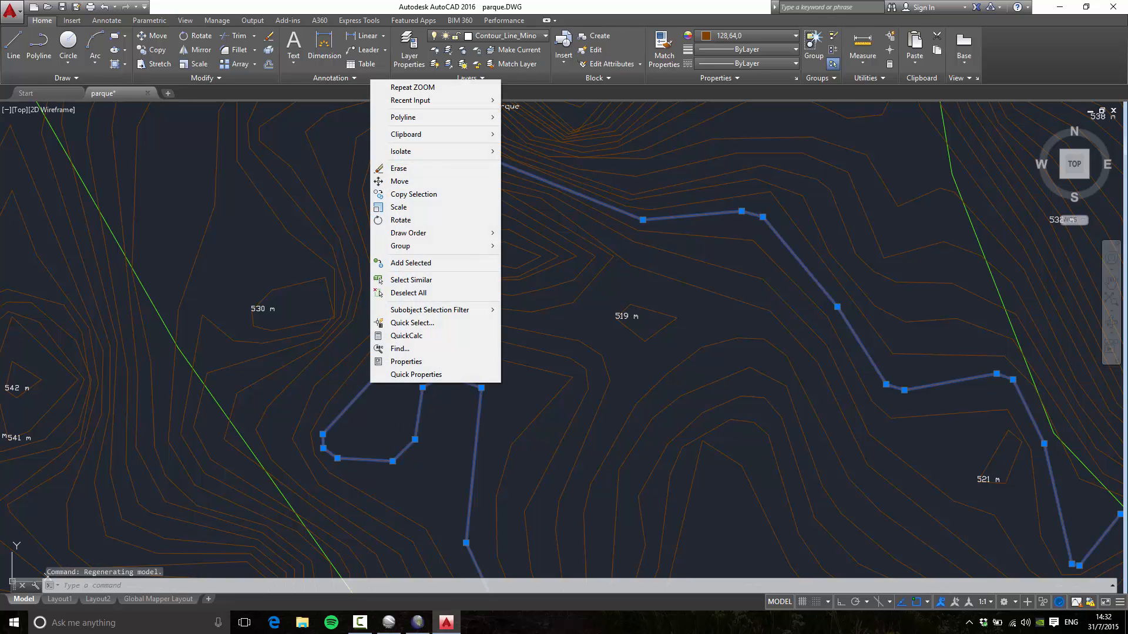
pyautogui.click(395, 368)
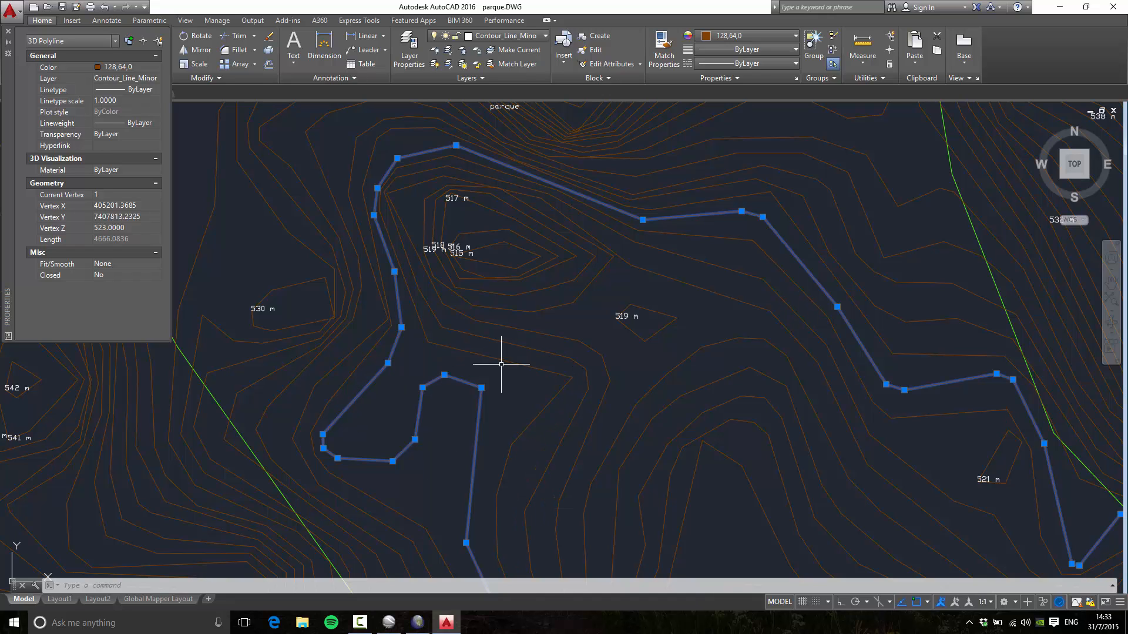
pyautogui.press('Escape')
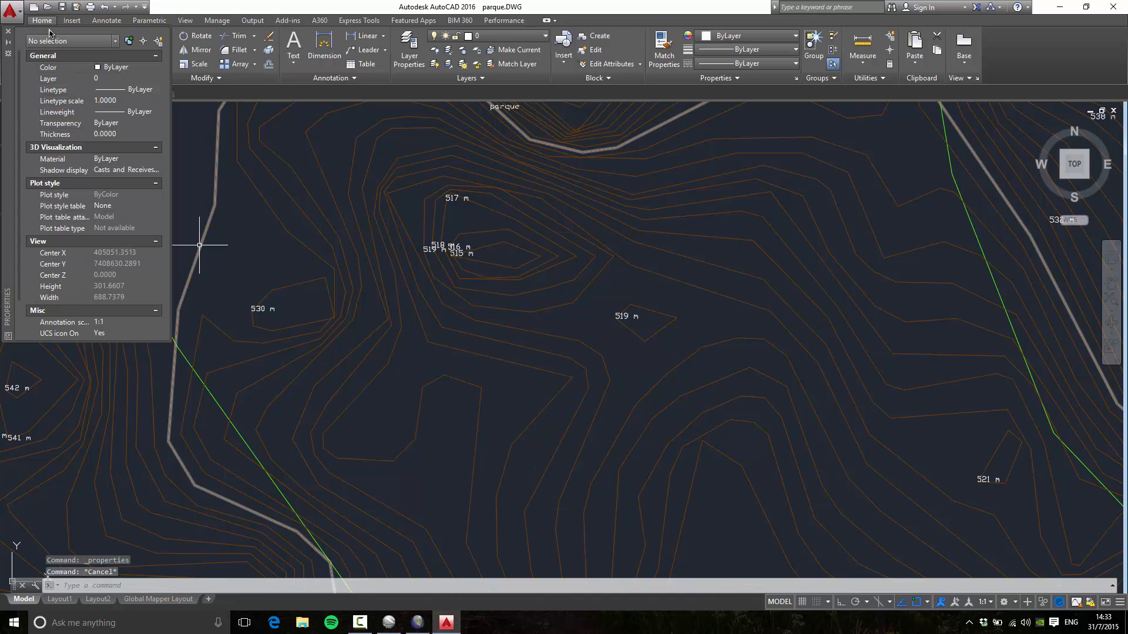
pyautogui.click(8, 32)
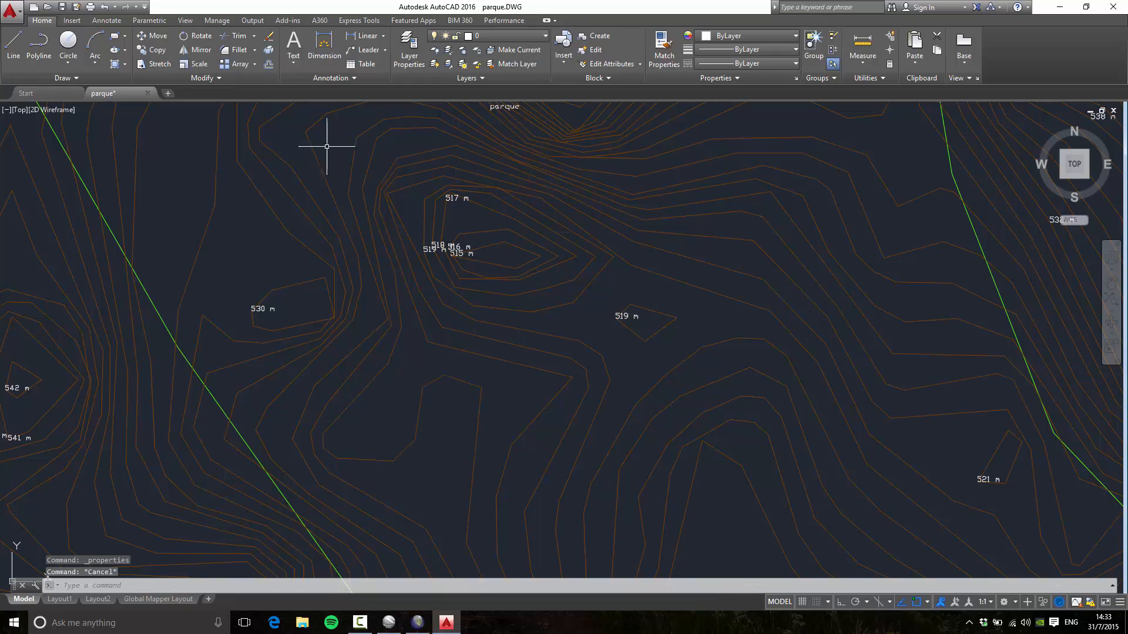
pyautogui.scroll(-6, 378, 216)
pyautogui.scroll(-5, 529, 234)
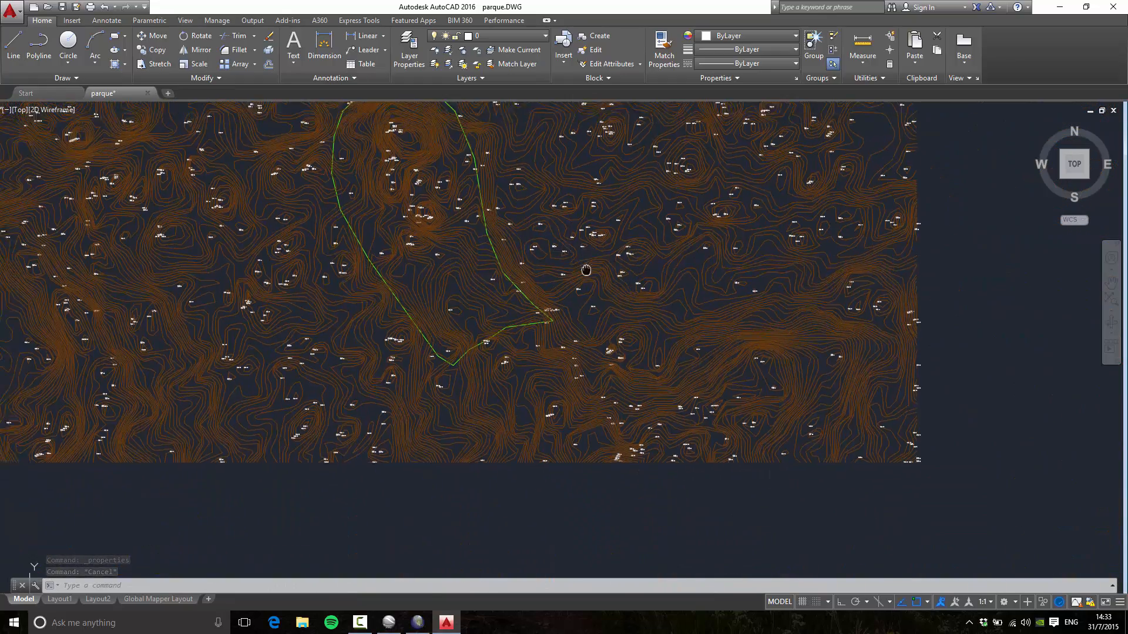
pyautogui.scroll(8, 549, 310)
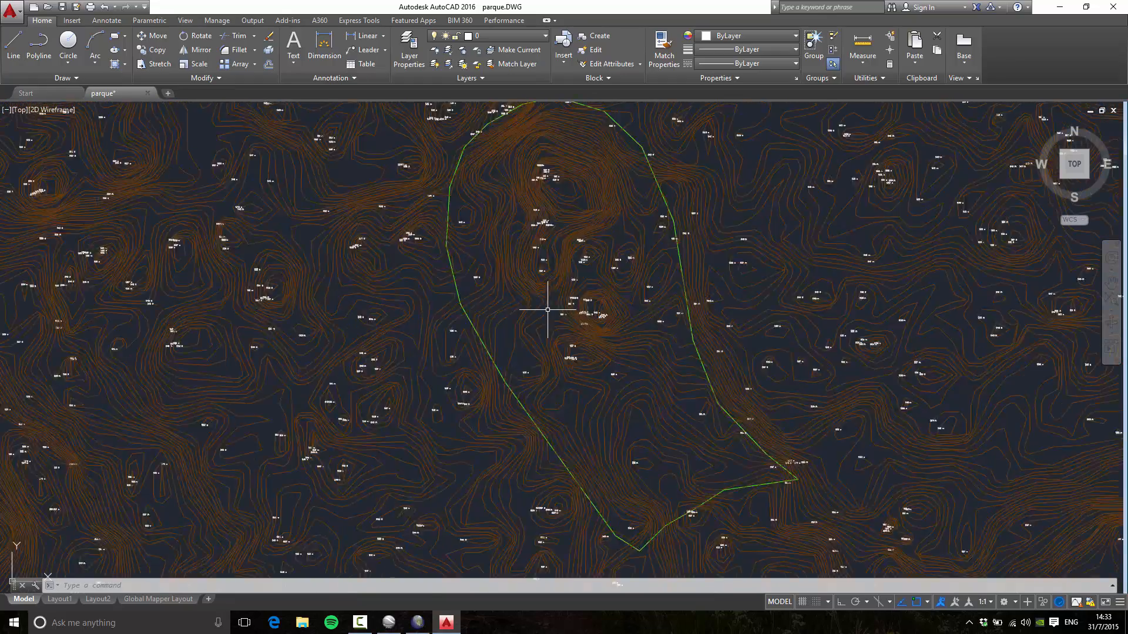
pyautogui.scroll(-3, 317, 395)
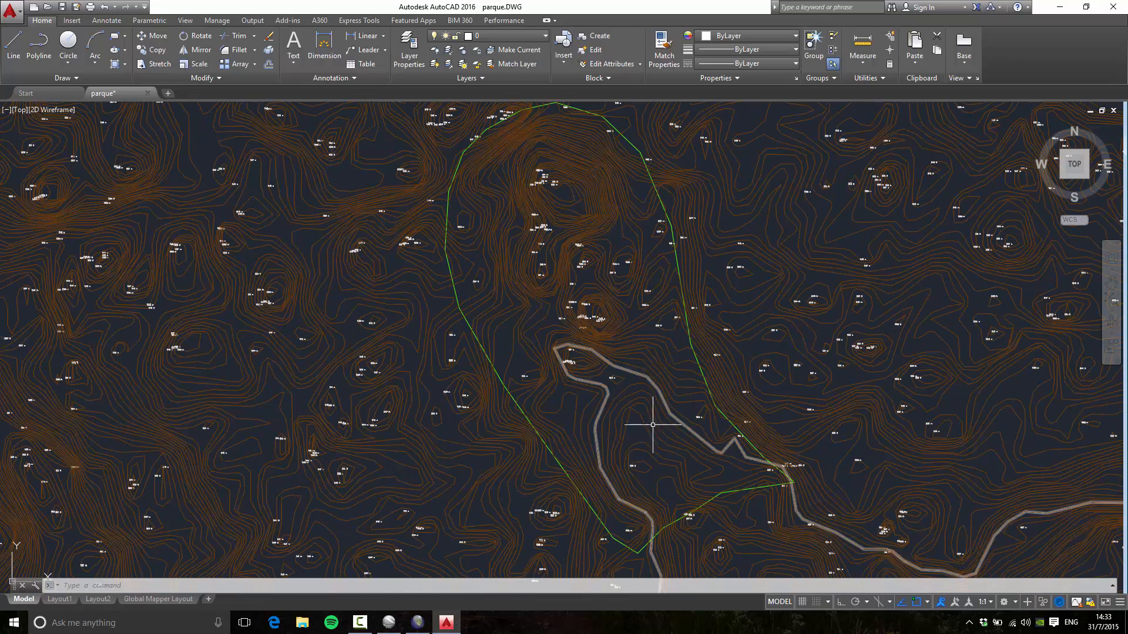
pyautogui.scroll(-4, 660, 428)
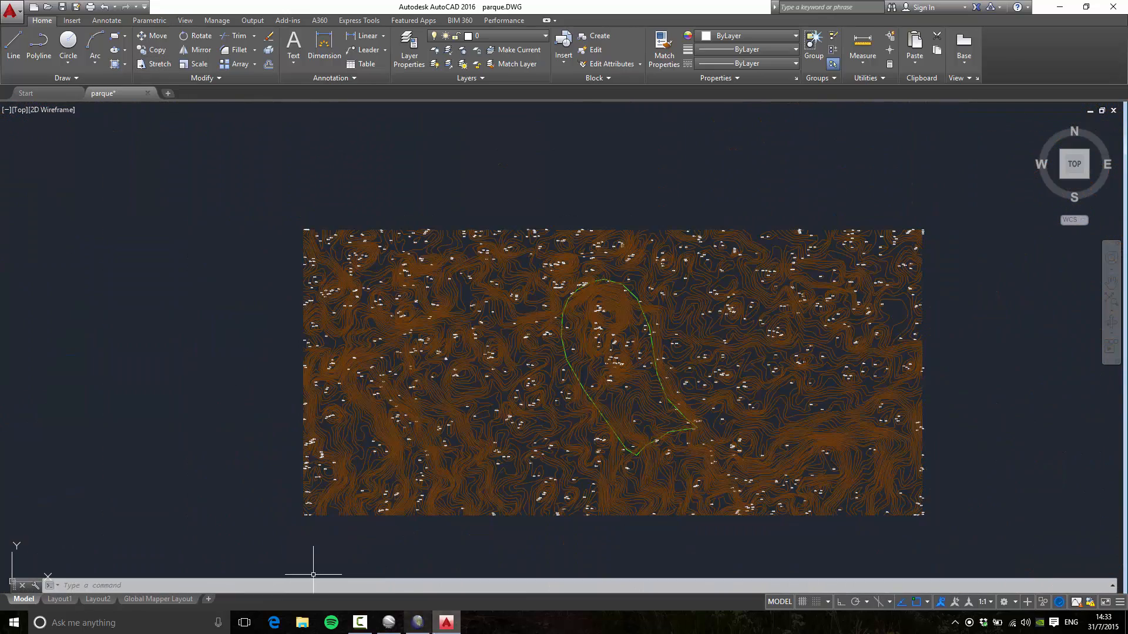